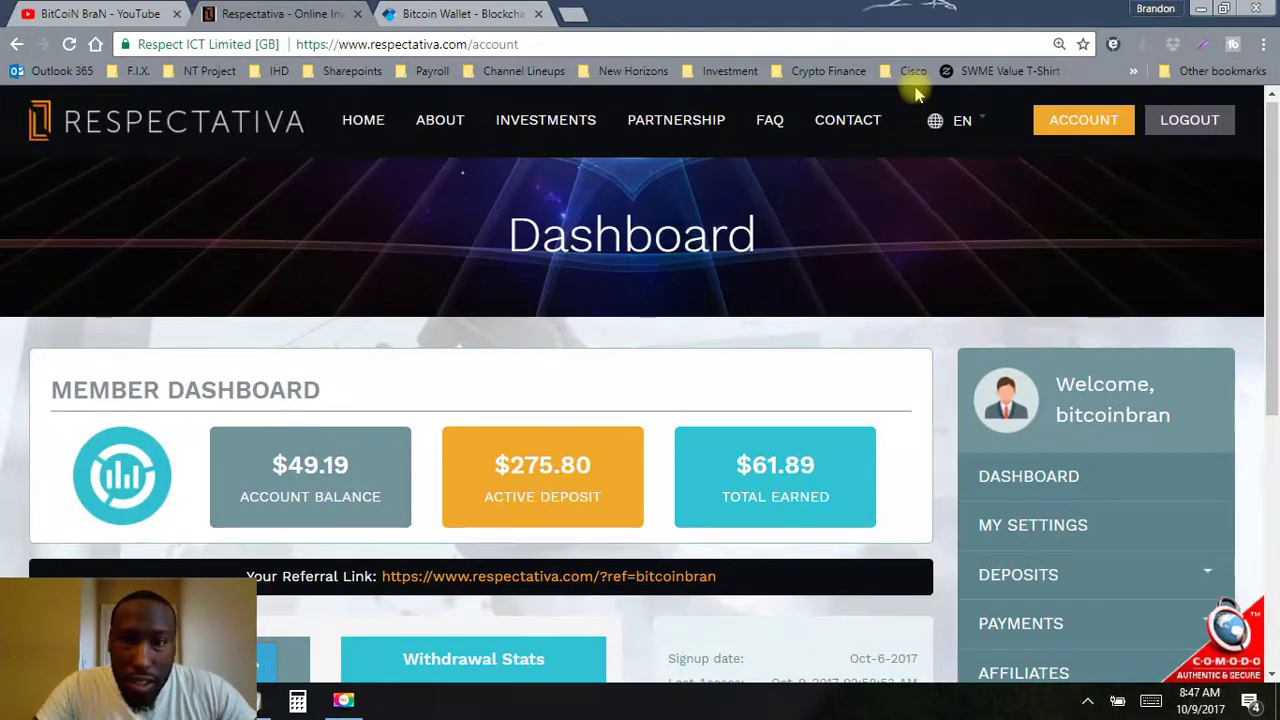
Step: Go from the Respectativa dashboard to the deposit page listing the 7-day 118–122% return tiers
{"action": "left_click", "coordinate": [88, 12]}
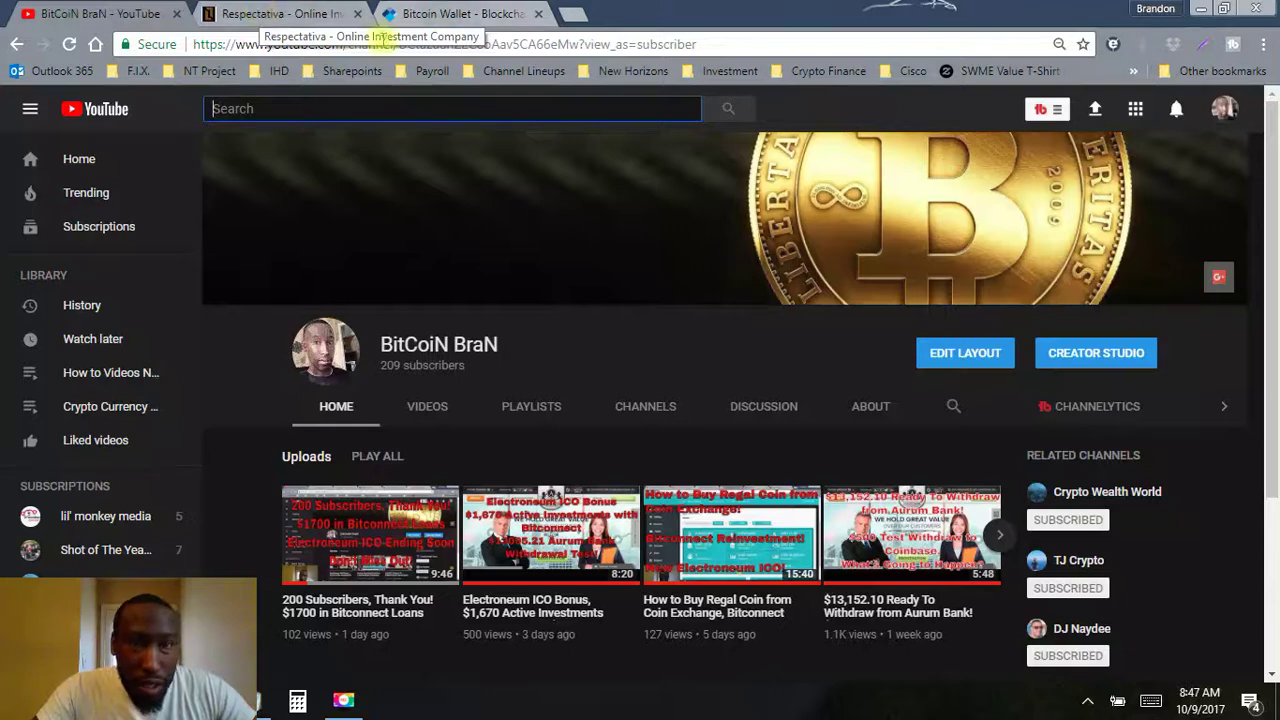
{"action": "left_click", "coordinate": [276, 16]}
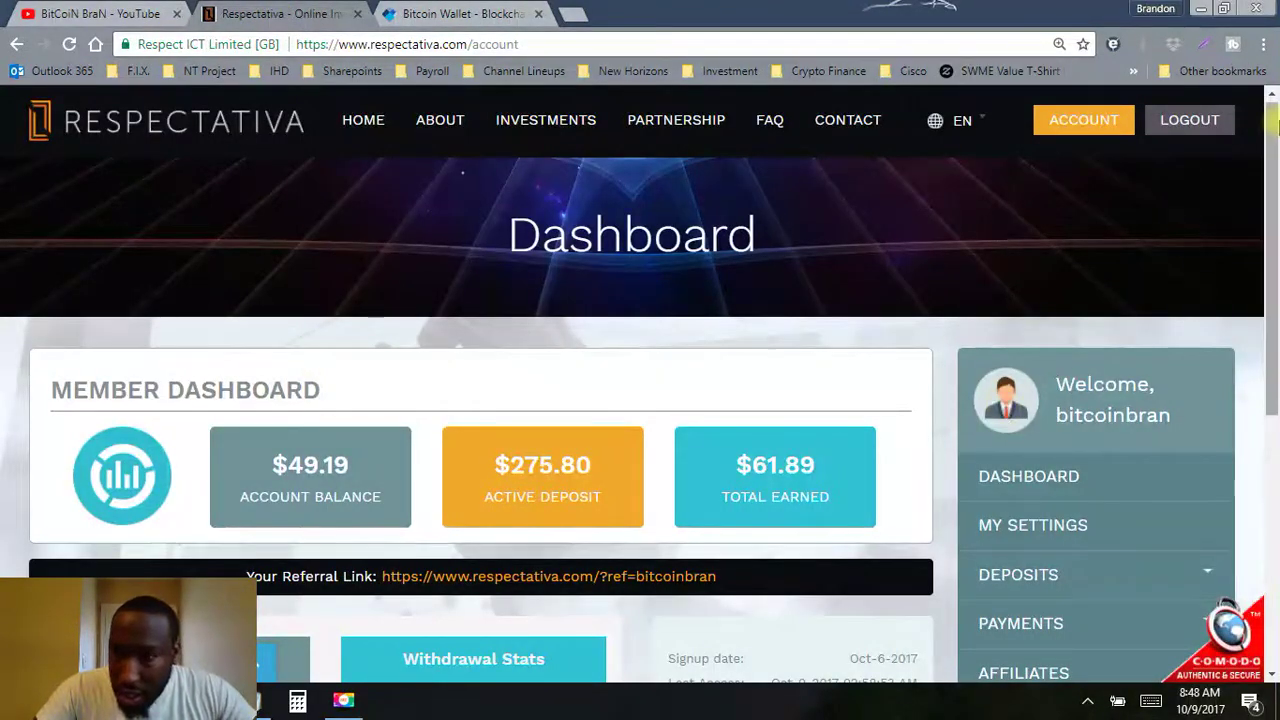
{"action": "left_click_drag", "start_coordinate": [1274, 150], "coordinate": [1274, 262]}
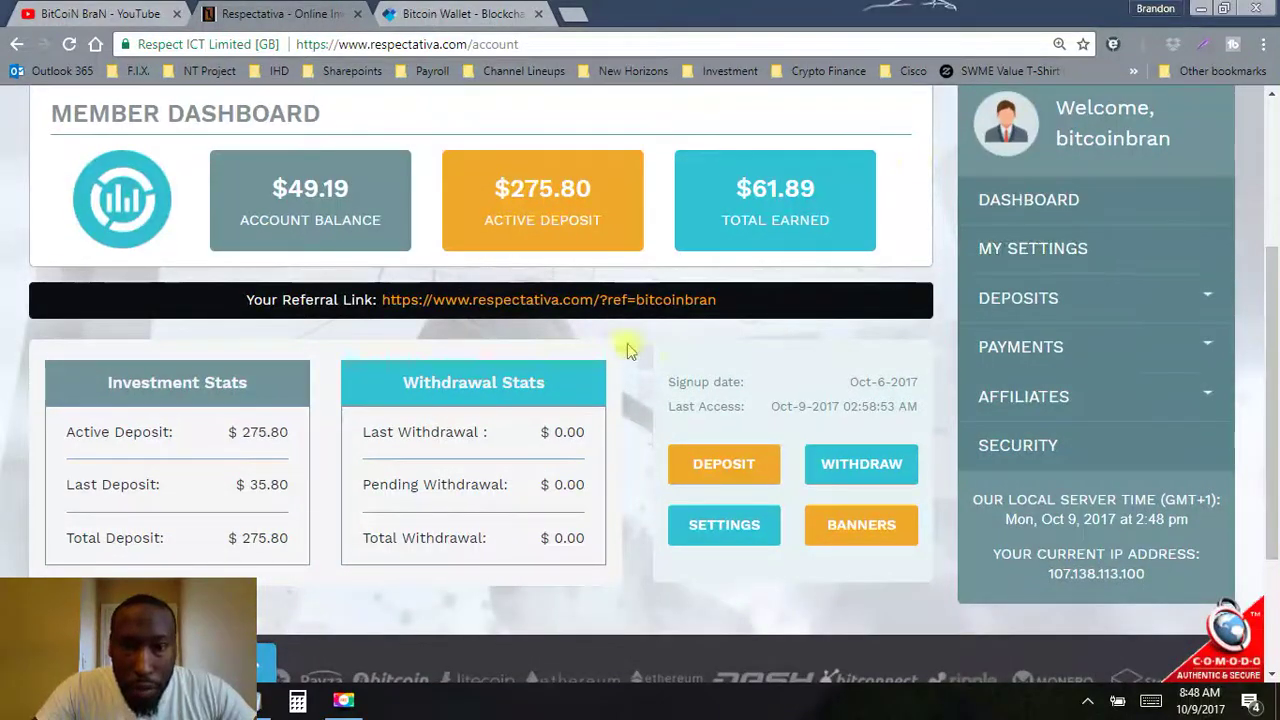
{"action": "left_click", "coordinate": [733, 470]}
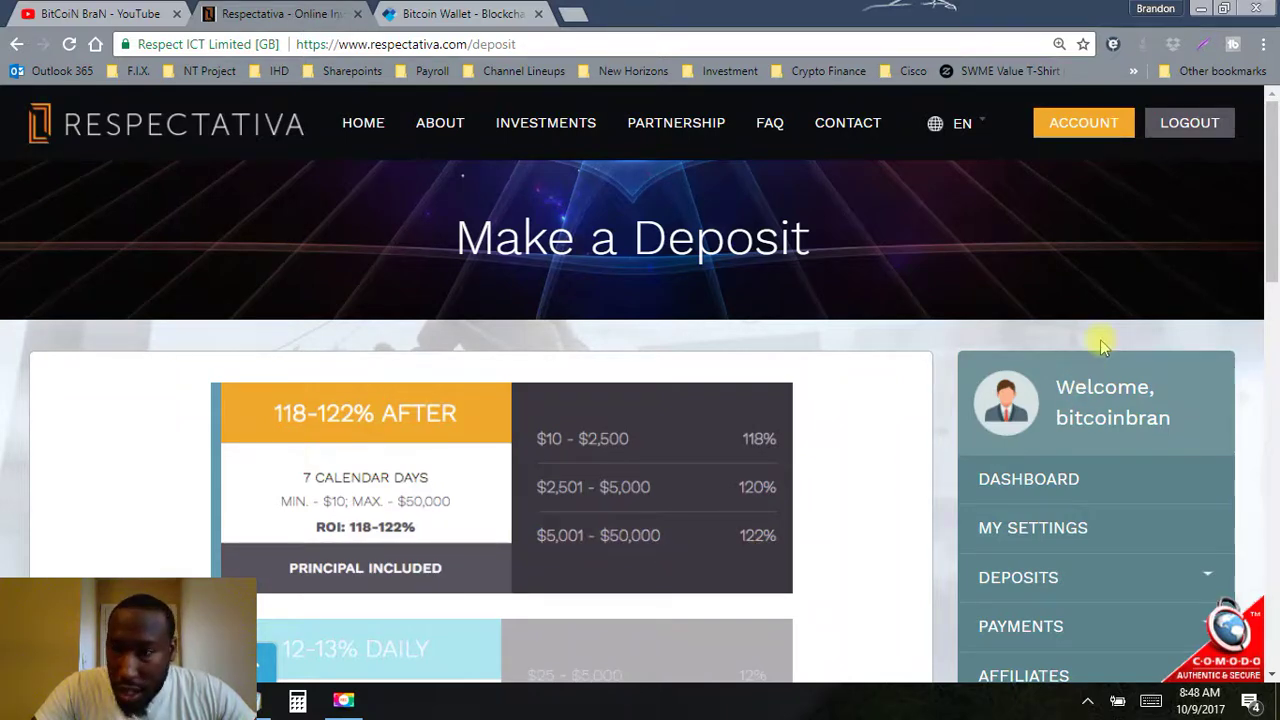
Step: Reset the page zoom to 100% and pick the 7-day 118–122% AFTER plan
{"action": "key", "text": "ctrl+plus"}
{"action": "key", "text": "ctrl+plus"}
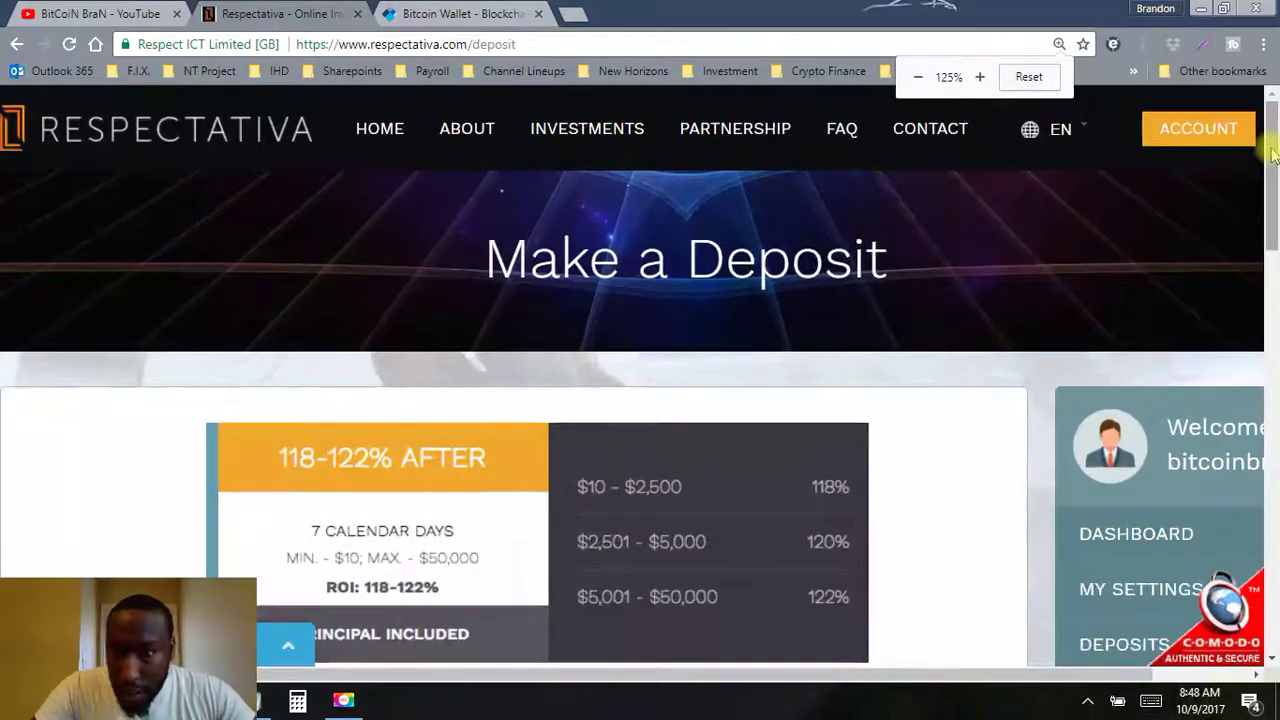
{"action": "left_click", "coordinate": [1059, 44]}
{"action": "left_click", "coordinate": [1029, 77]}
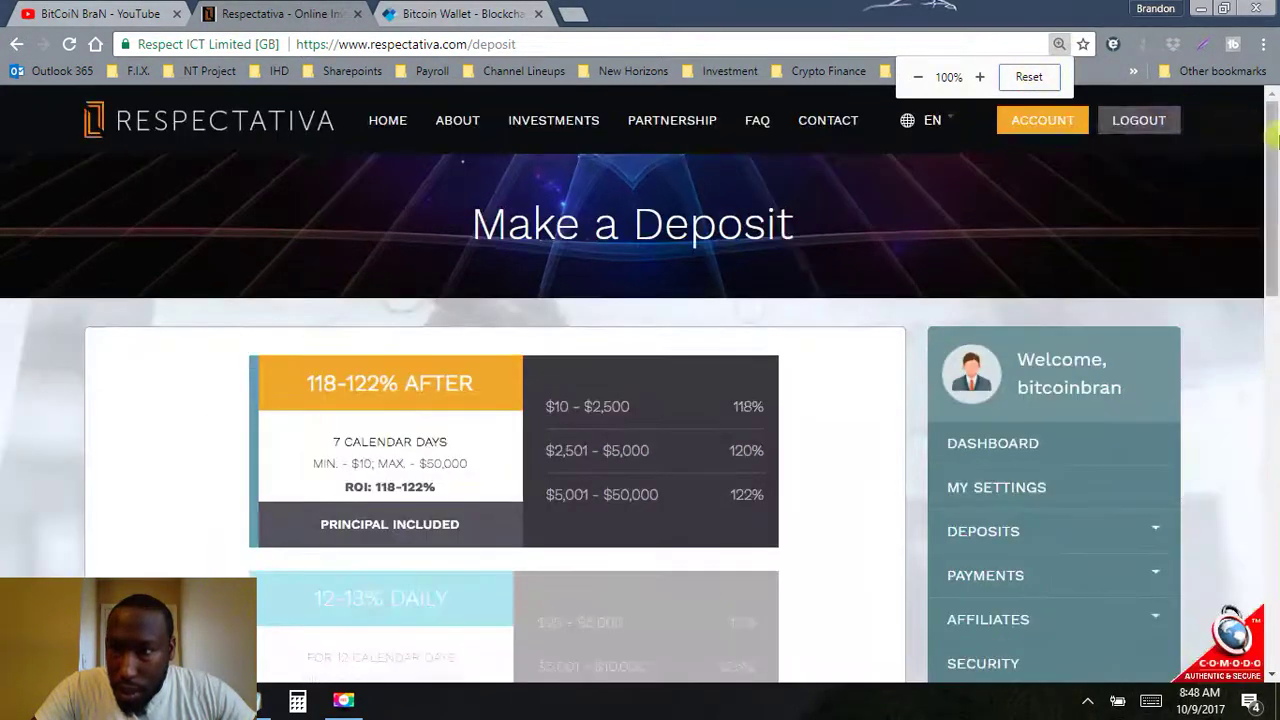
{"action": "left_click_drag", "start_coordinate": [1272, 140], "coordinate": [1275, 210]}
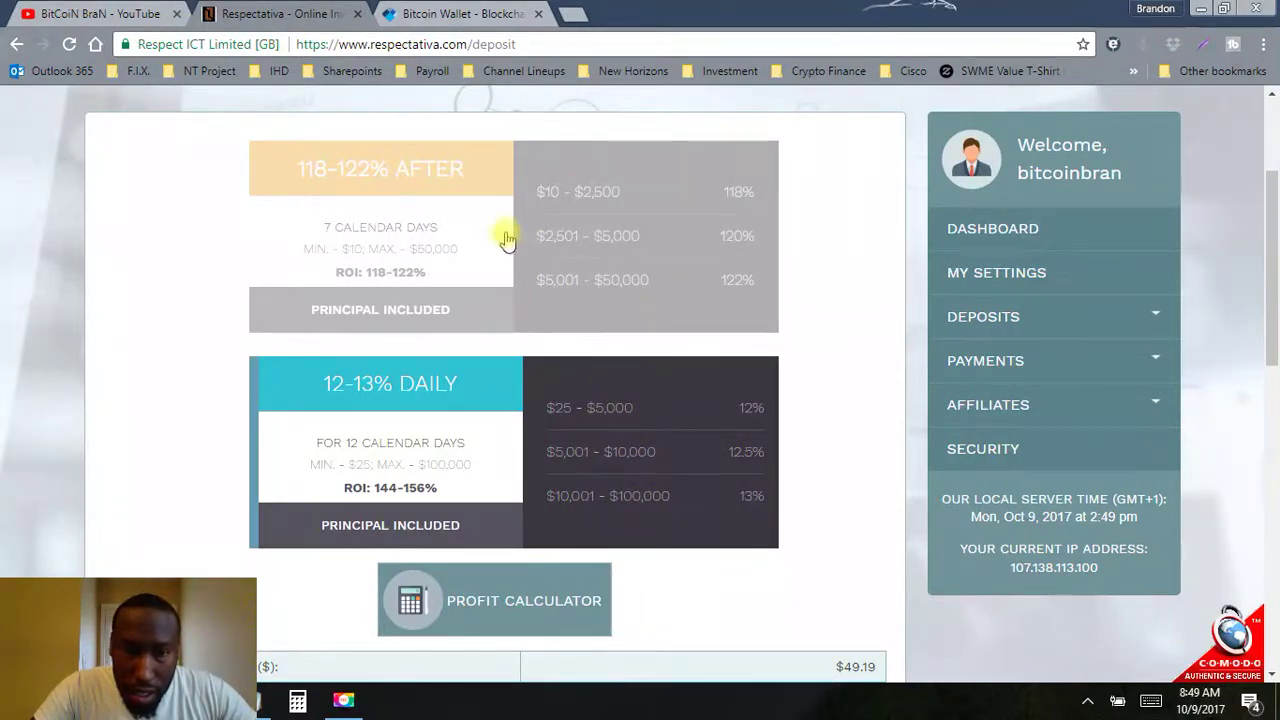
{"action": "left_click", "coordinate": [457, 252]}
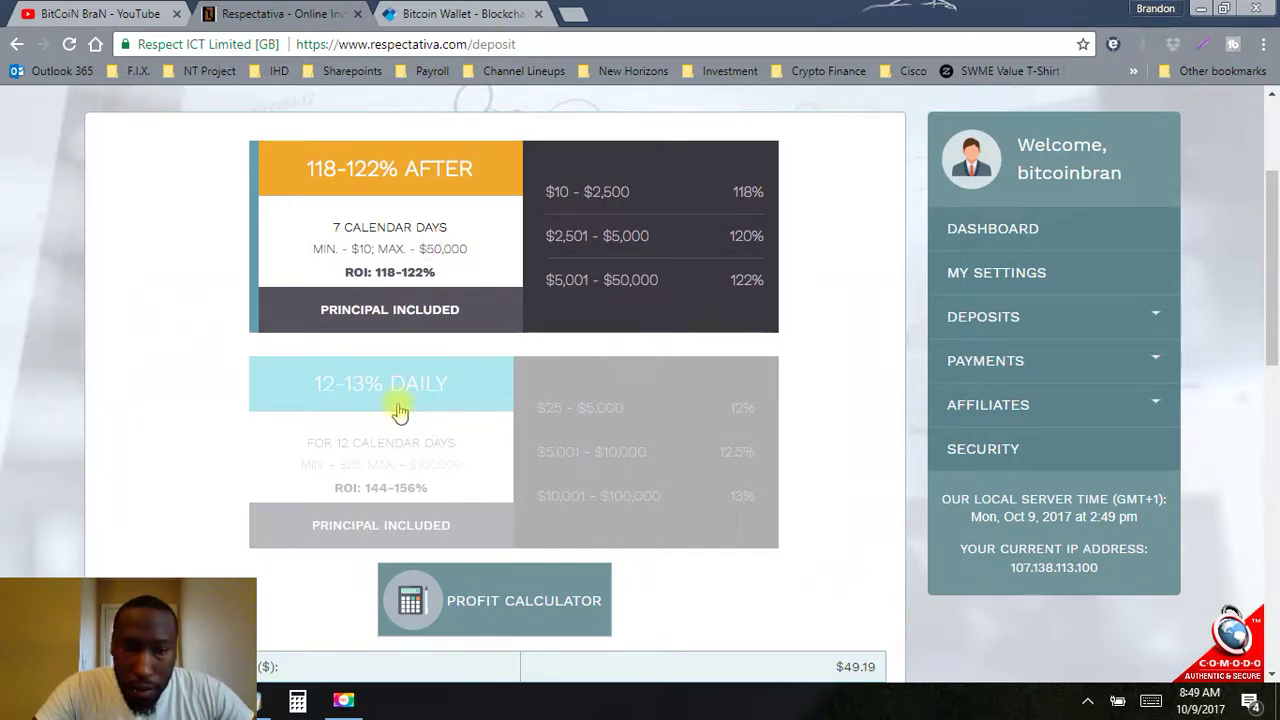
Step: Reset the zoom to 100% and return to the dashboard showing the $275.80 active deposit
{"action": "key", "text": "ctrl+minus"}
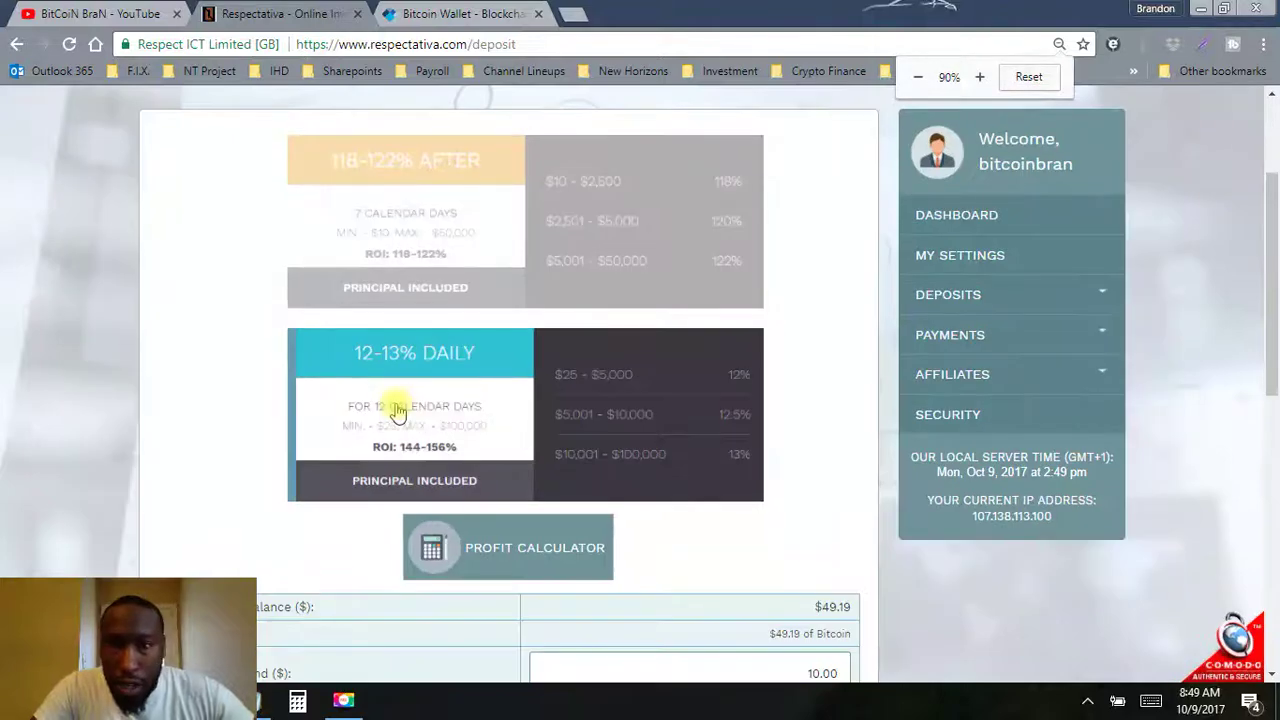
{"action": "left_click", "coordinate": [1028, 76]}
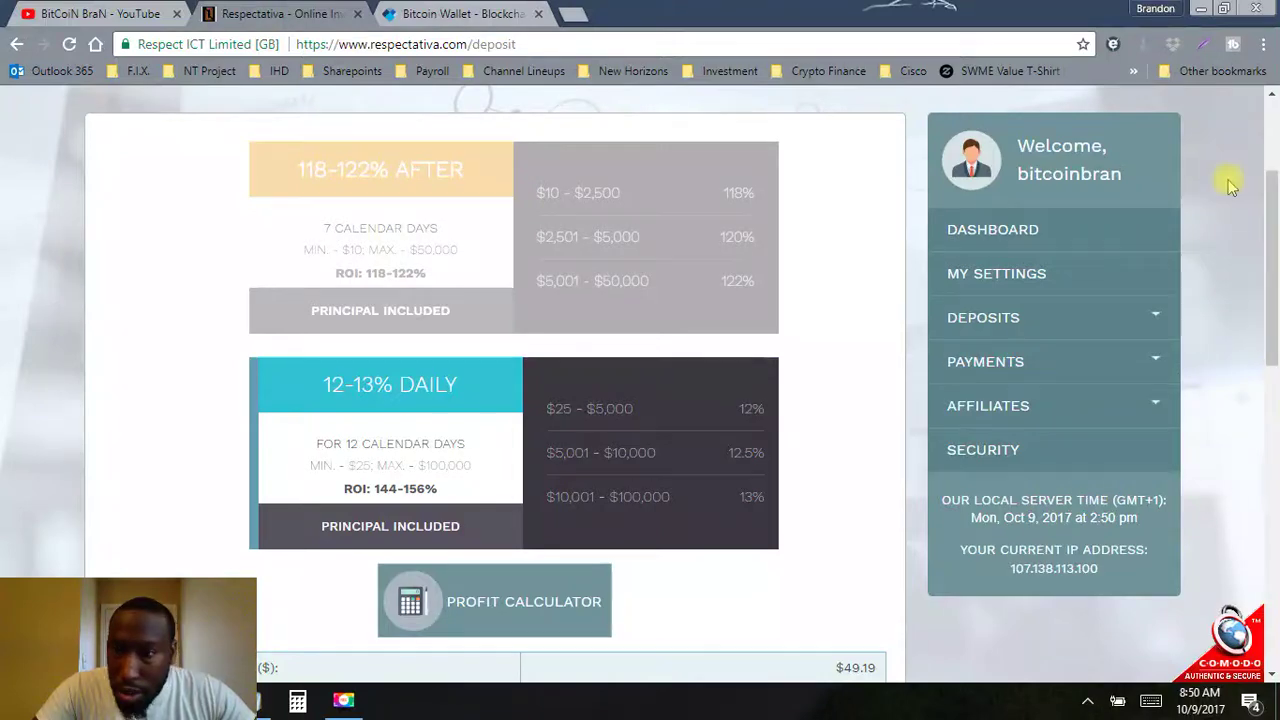
{"action": "left_click", "coordinate": [981, 236]}
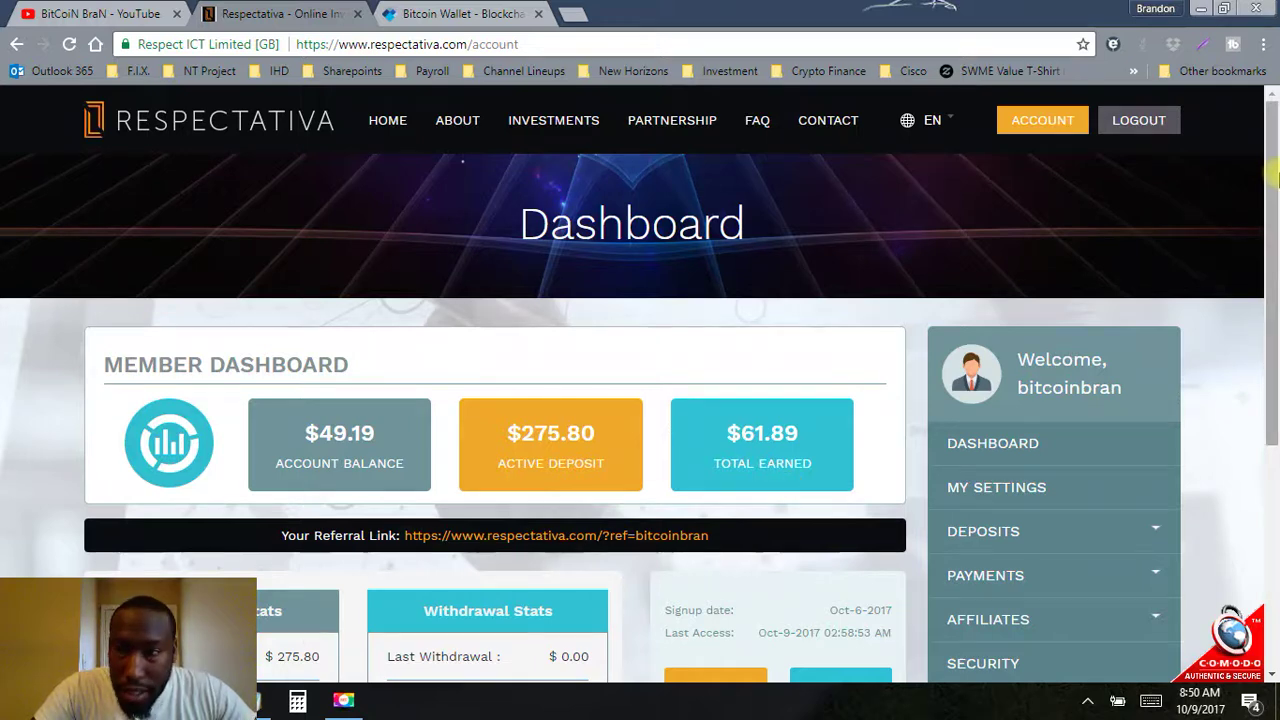
Step: Open the deposit page again and choose the 12-13% DAILY plan
{"action": "left_click_drag", "start_coordinate": [1273, 160], "coordinate": [1274, 304]}
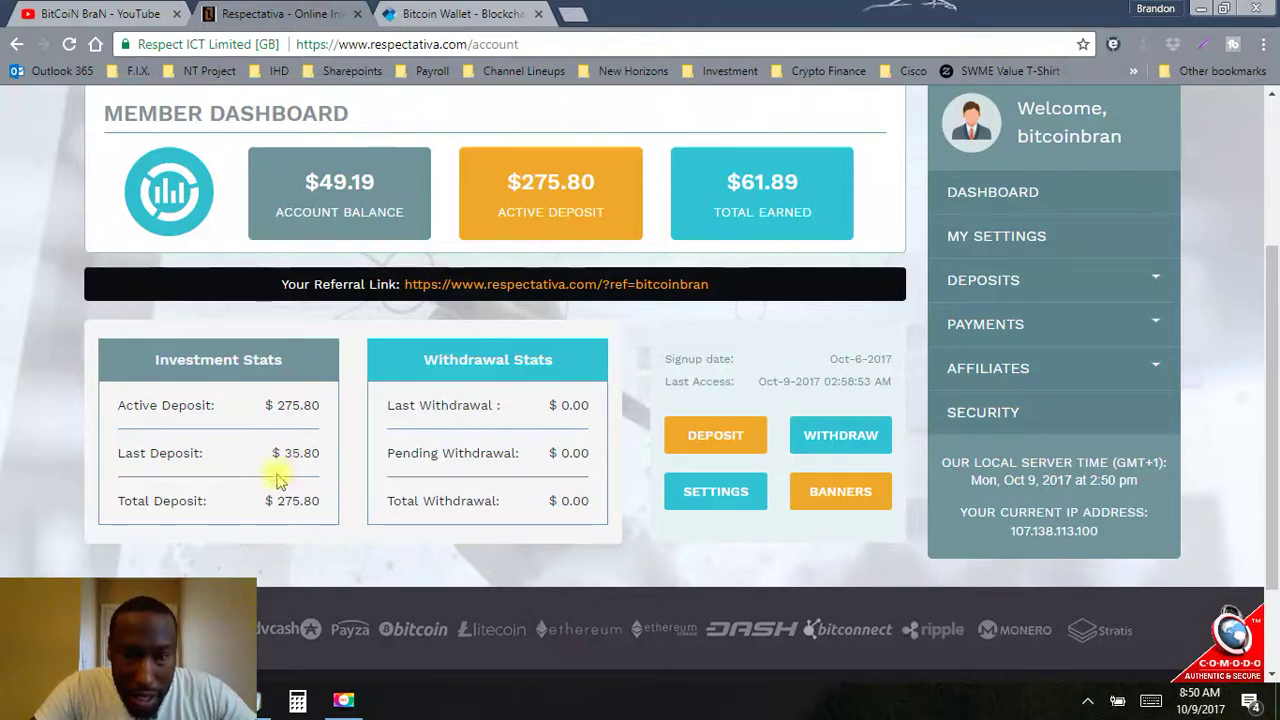
{"action": "left_click", "coordinate": [729, 438]}
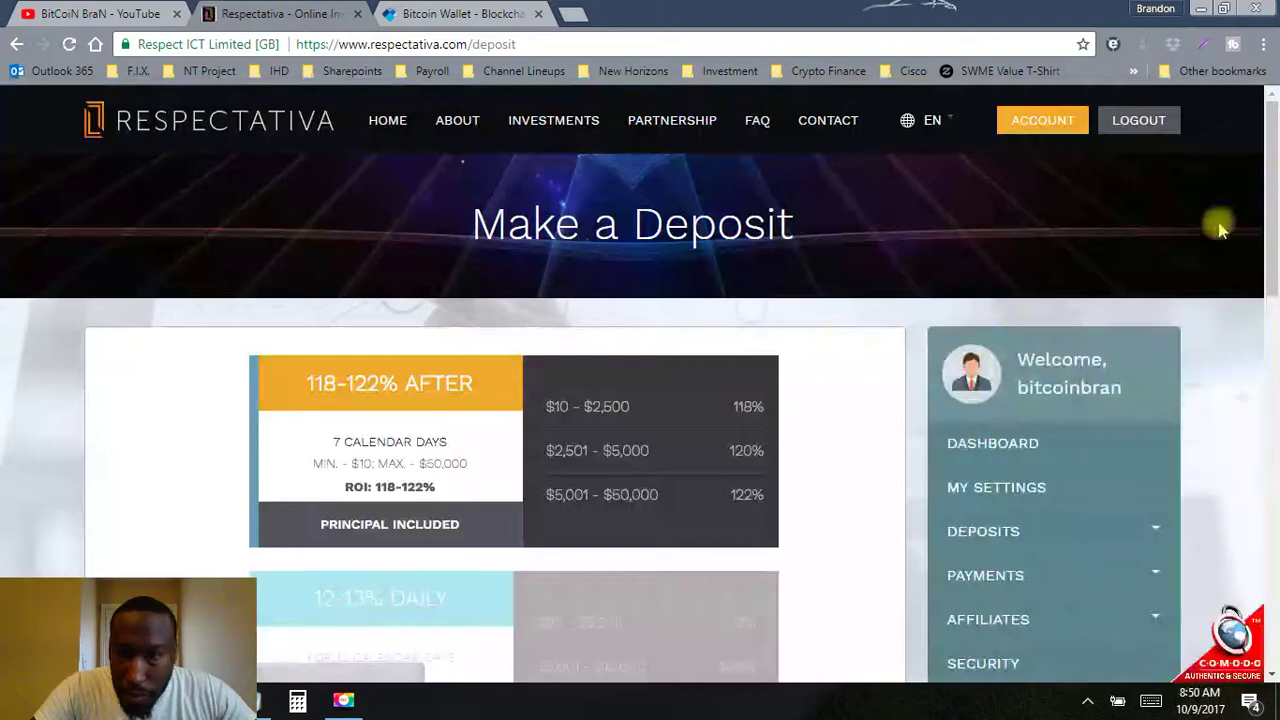
{"action": "scroll", "coordinate": [1276, 140], "scroll_direction": "down", "scroll_amount": 3}
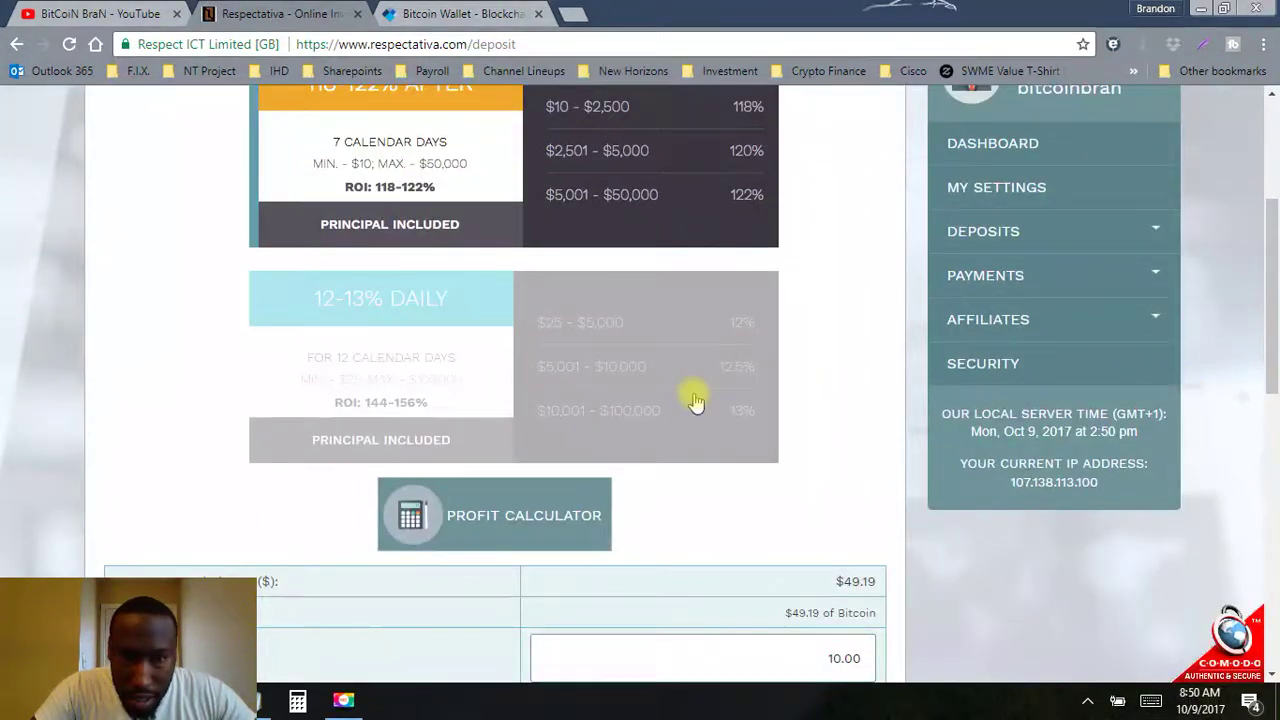
{"action": "left_click", "coordinate": [428, 356]}
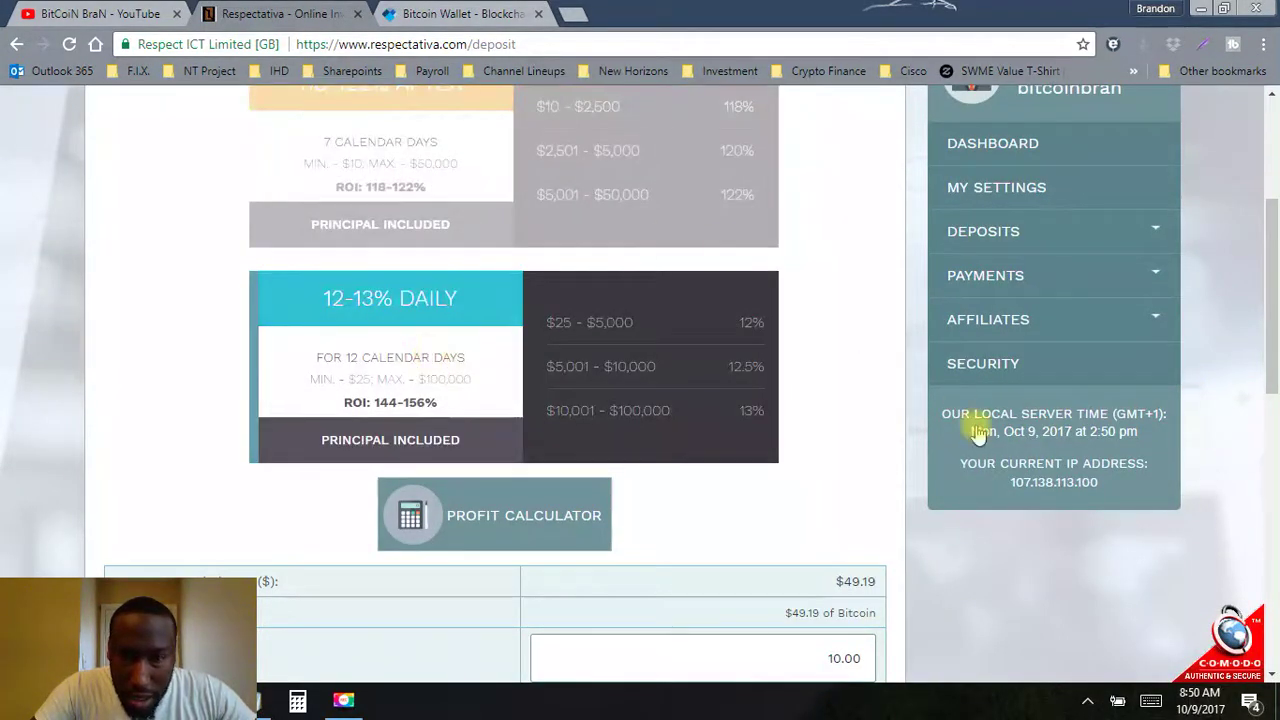
Step: Enter a 49.19 amount paid from the Bitcoin Account Balance and confirm the deposit
{"action": "left_click_drag", "start_coordinate": [1275, 247], "coordinate": [1275, 352]}
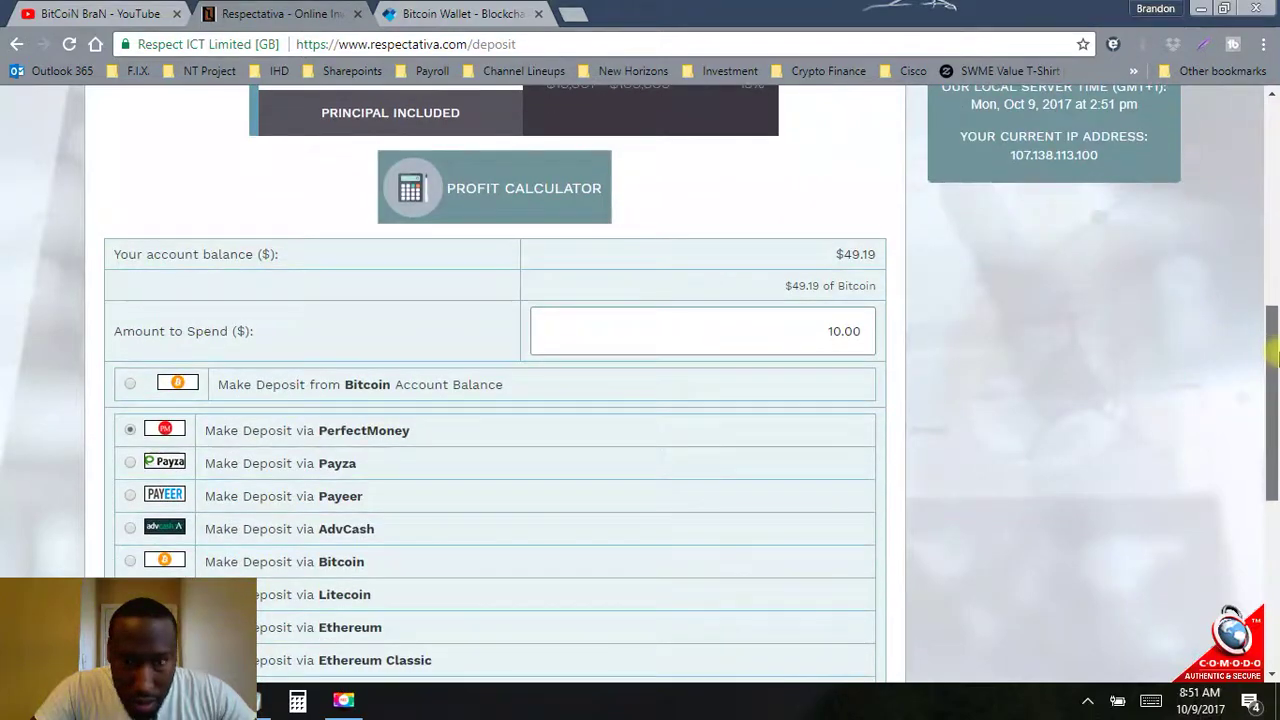
{"action": "double_click", "coordinate": [838, 331]}
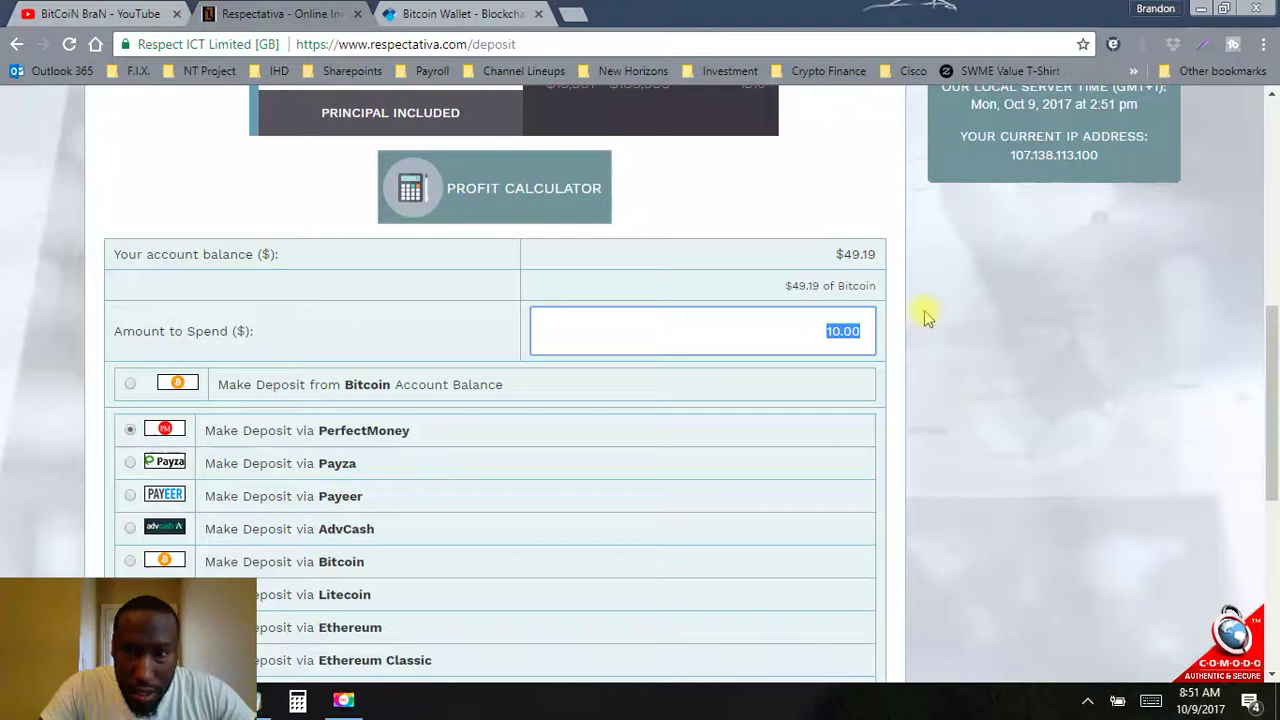
{"action": "type", "text": "49.19"}
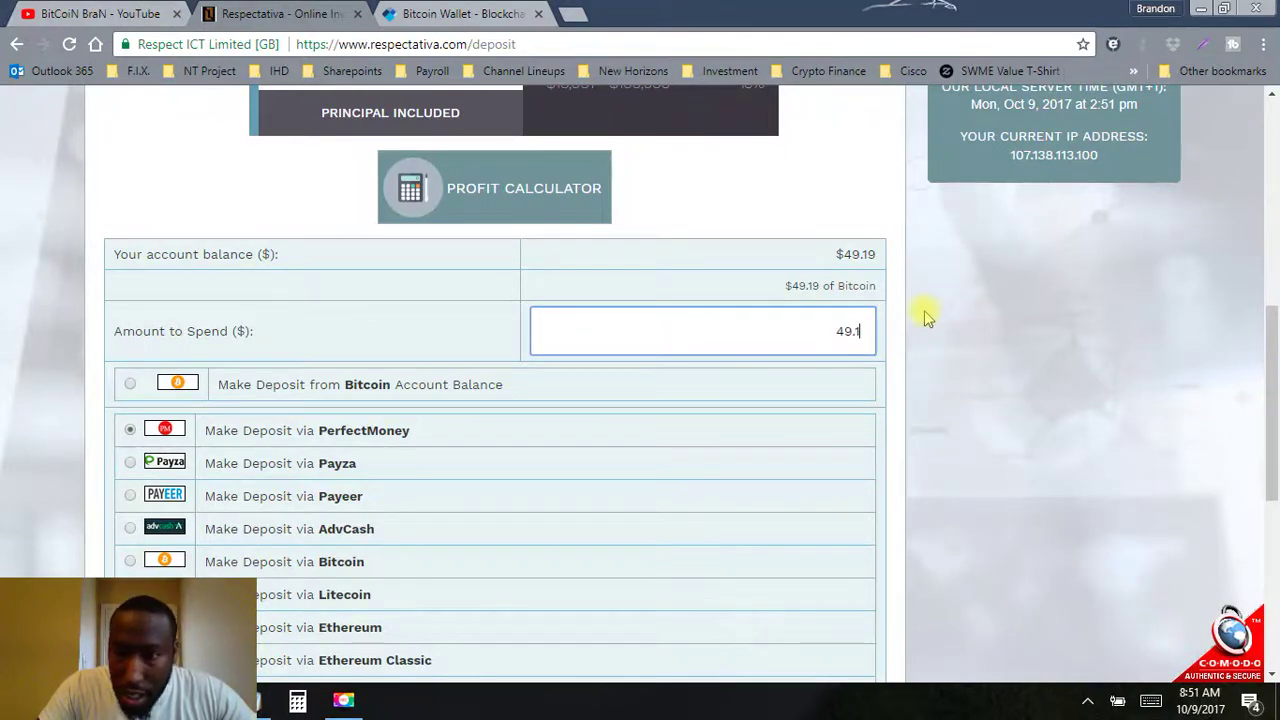
{"action": "left_click", "coordinate": [134, 386]}
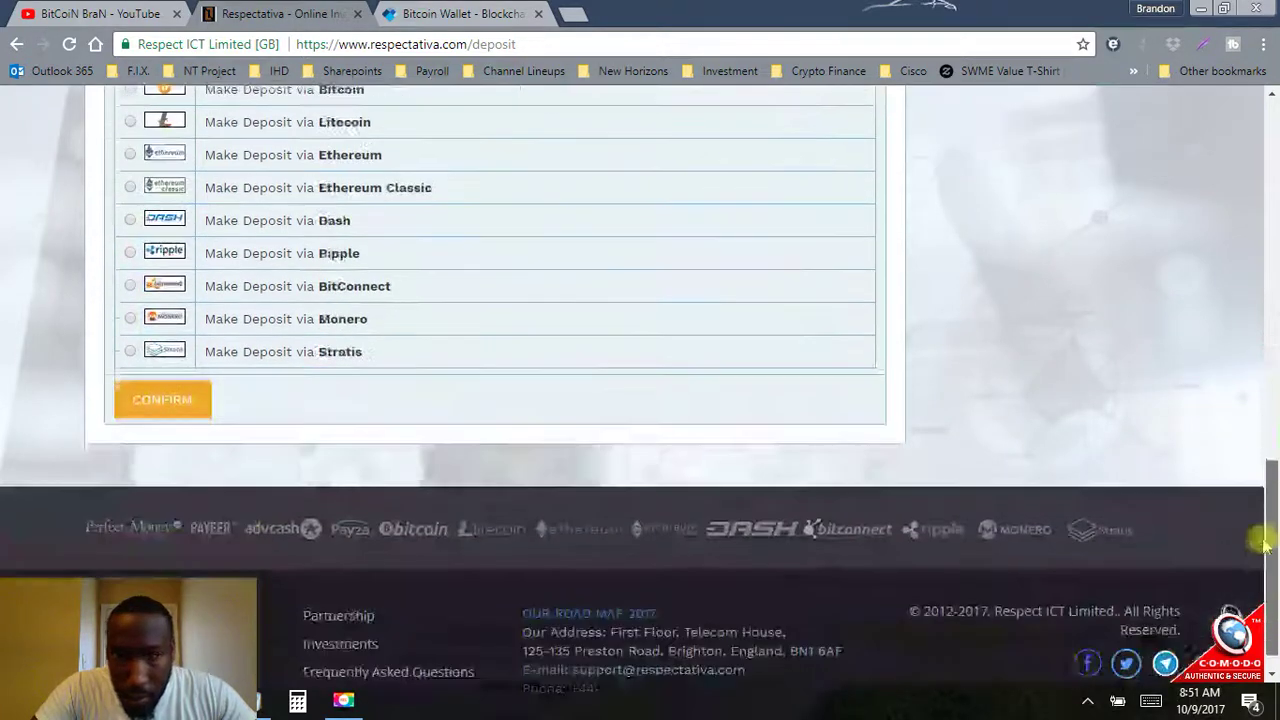
{"action": "left_click_drag", "start_coordinate": [1273, 338], "coordinate": [1271, 495]}
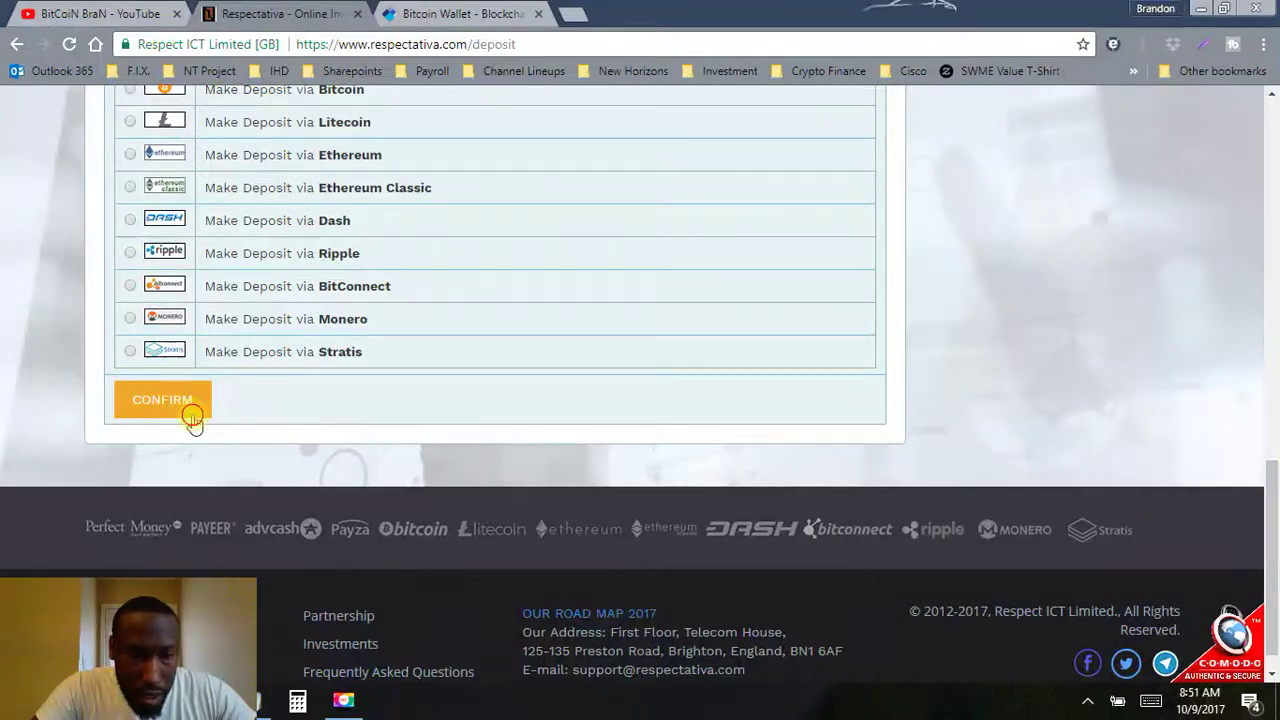
{"action": "left_click", "coordinate": [190, 412]}
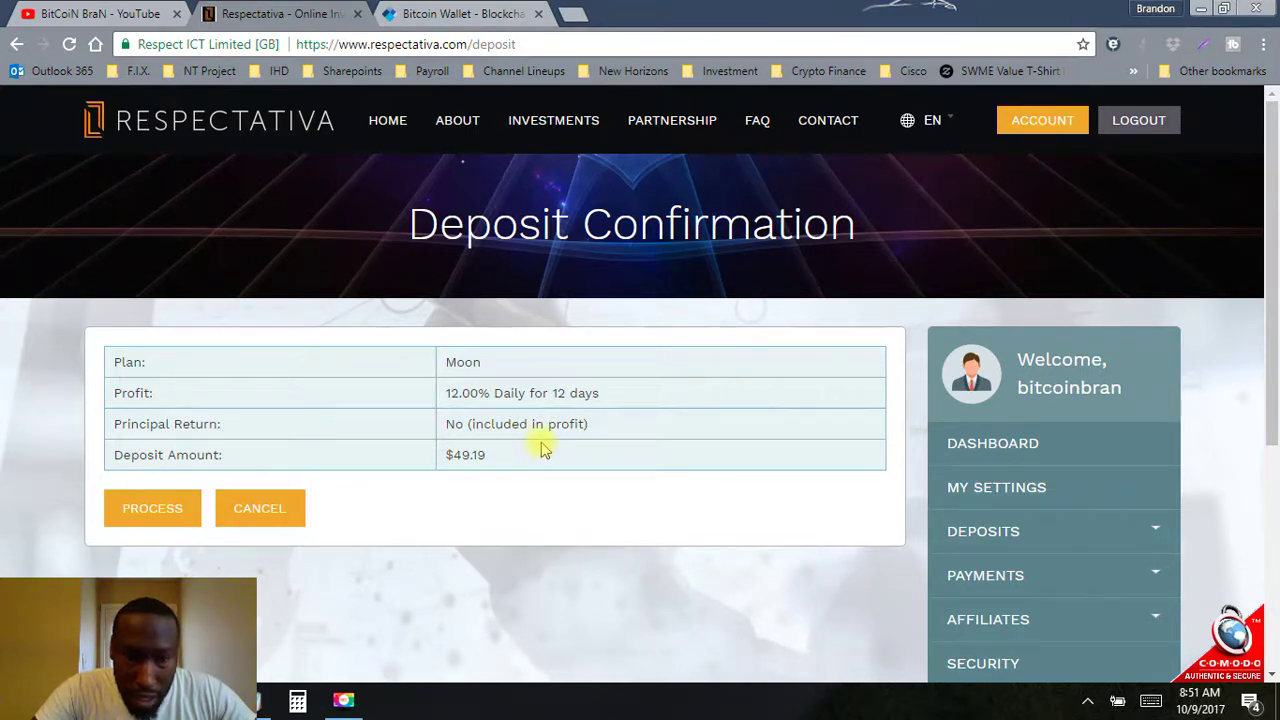
Step: Process the $49.19 deposit and check the dashboard's $0.00 balance and $324.99 active deposit
{"action": "left_click", "coordinate": [152, 510]}
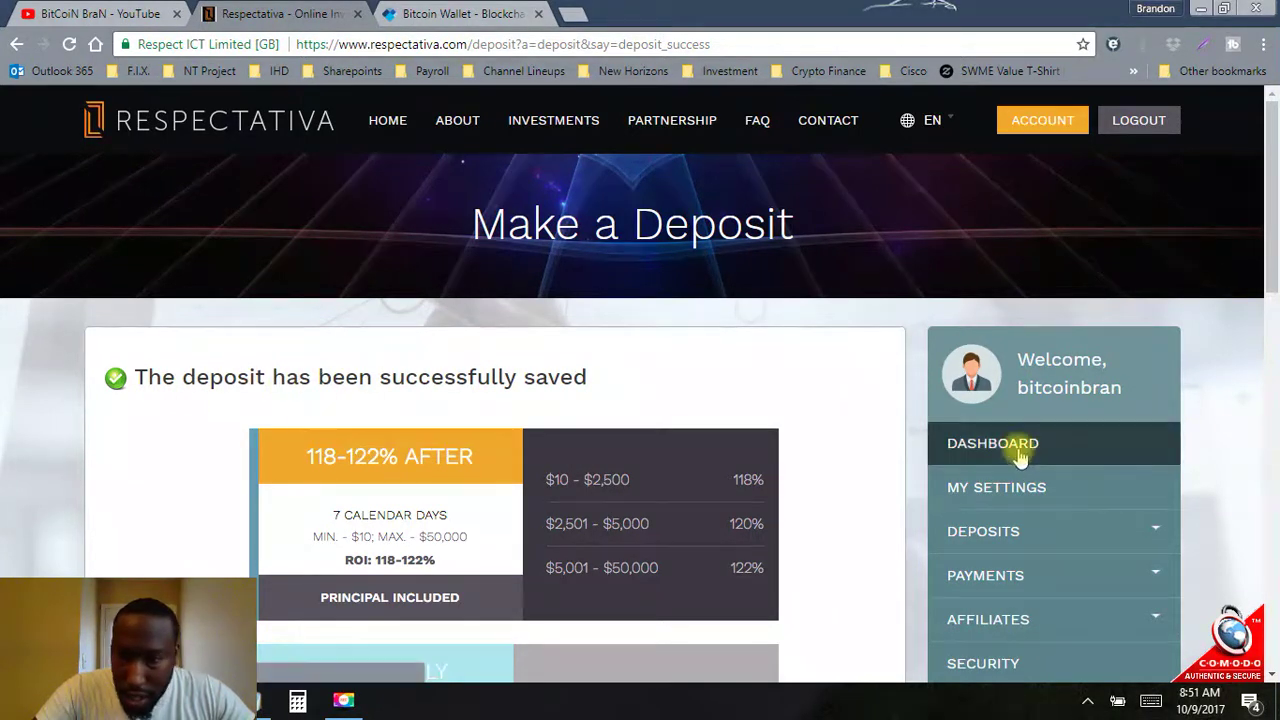
{"action": "left_click", "coordinate": [988, 455]}
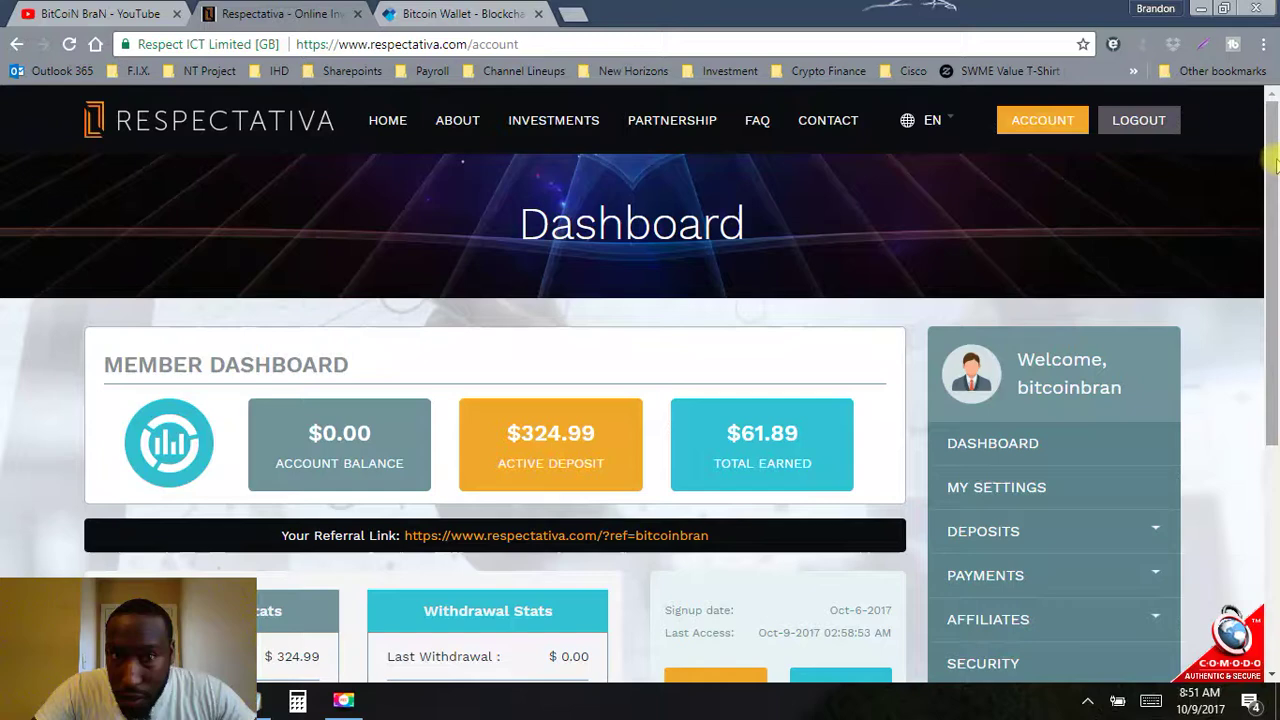
{"action": "left_click_drag", "start_coordinate": [1275, 165], "coordinate": [1275, 195]}
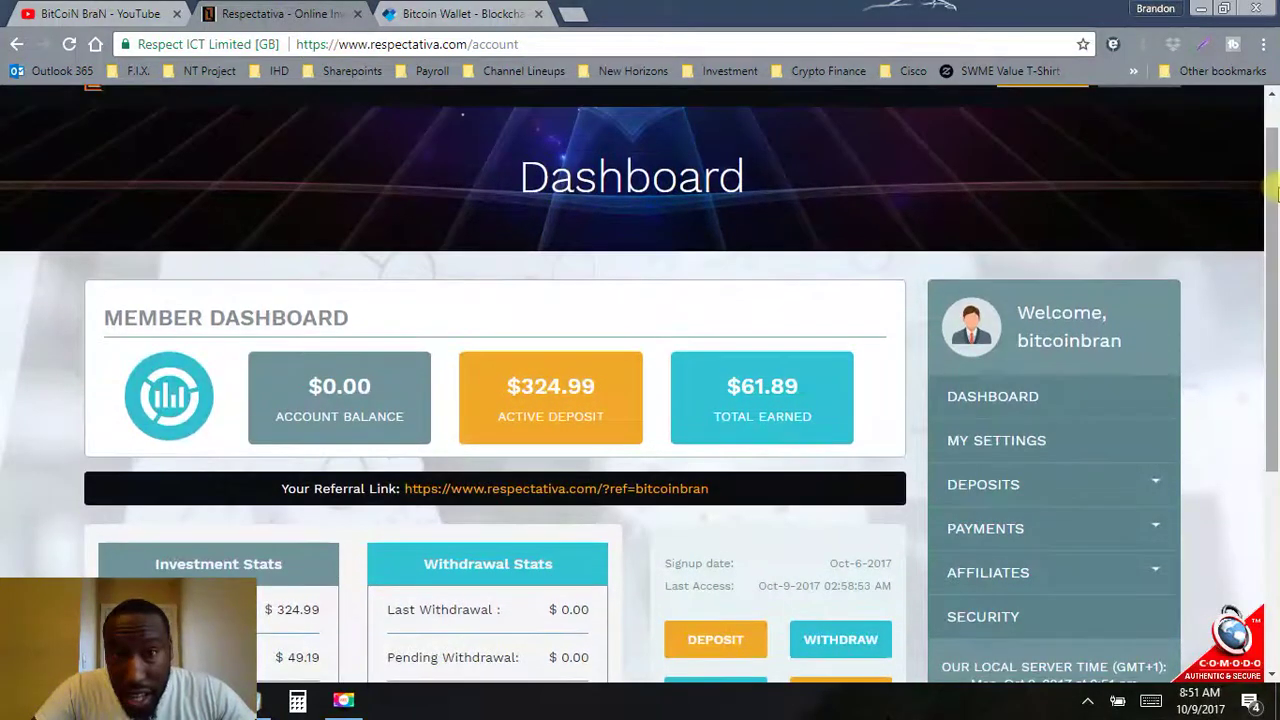
{"action": "left_click", "coordinate": [462, 16]}
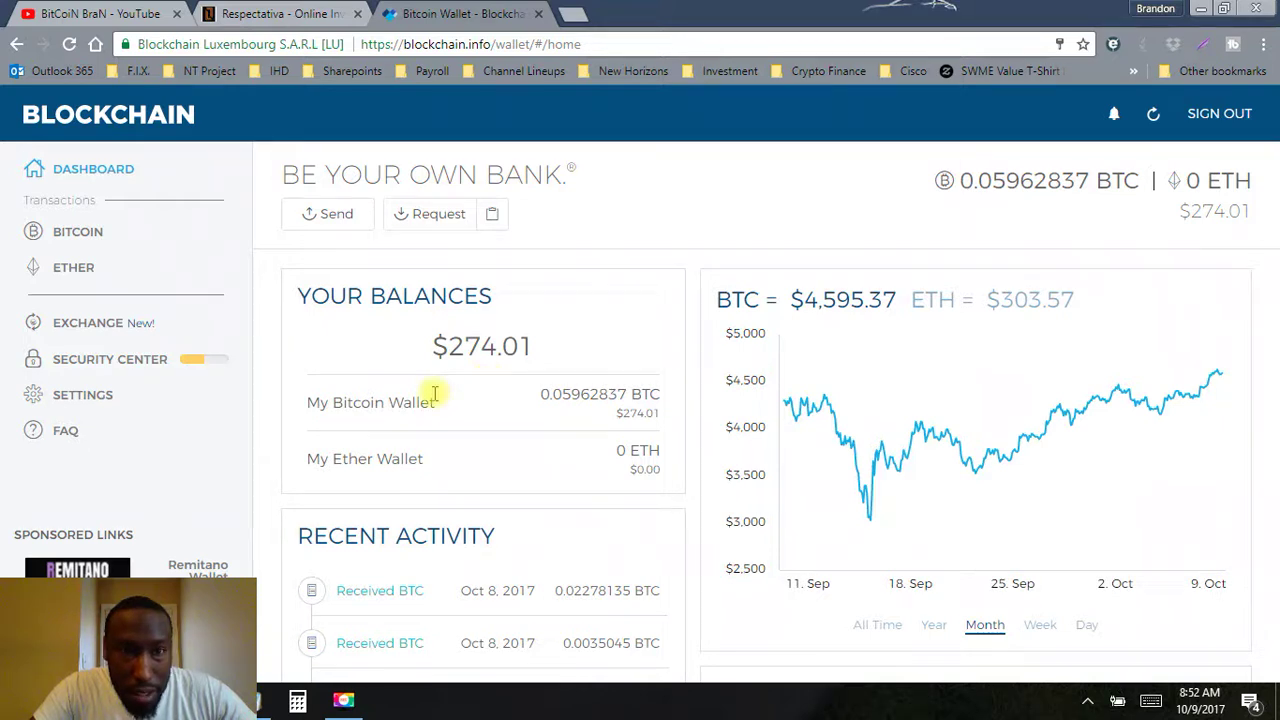
{"action": "right_click", "coordinate": [264, 24]}
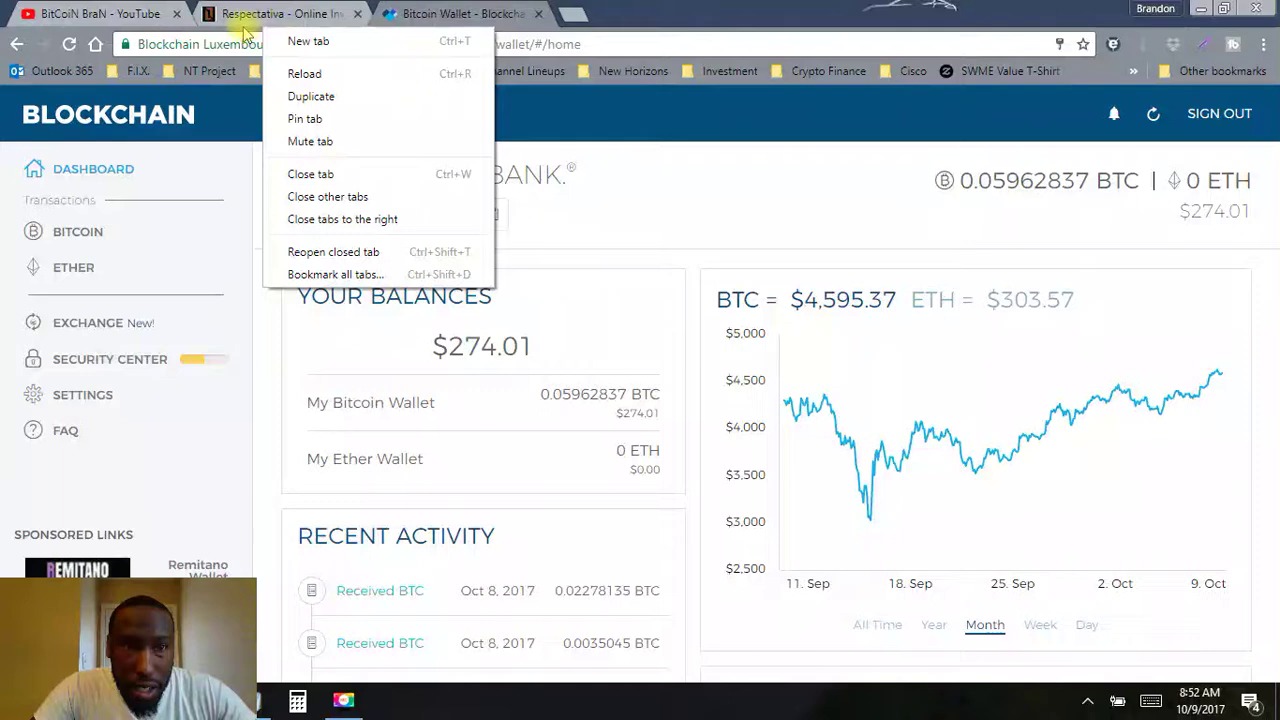
{"action": "left_click", "coordinate": [237, 20]}
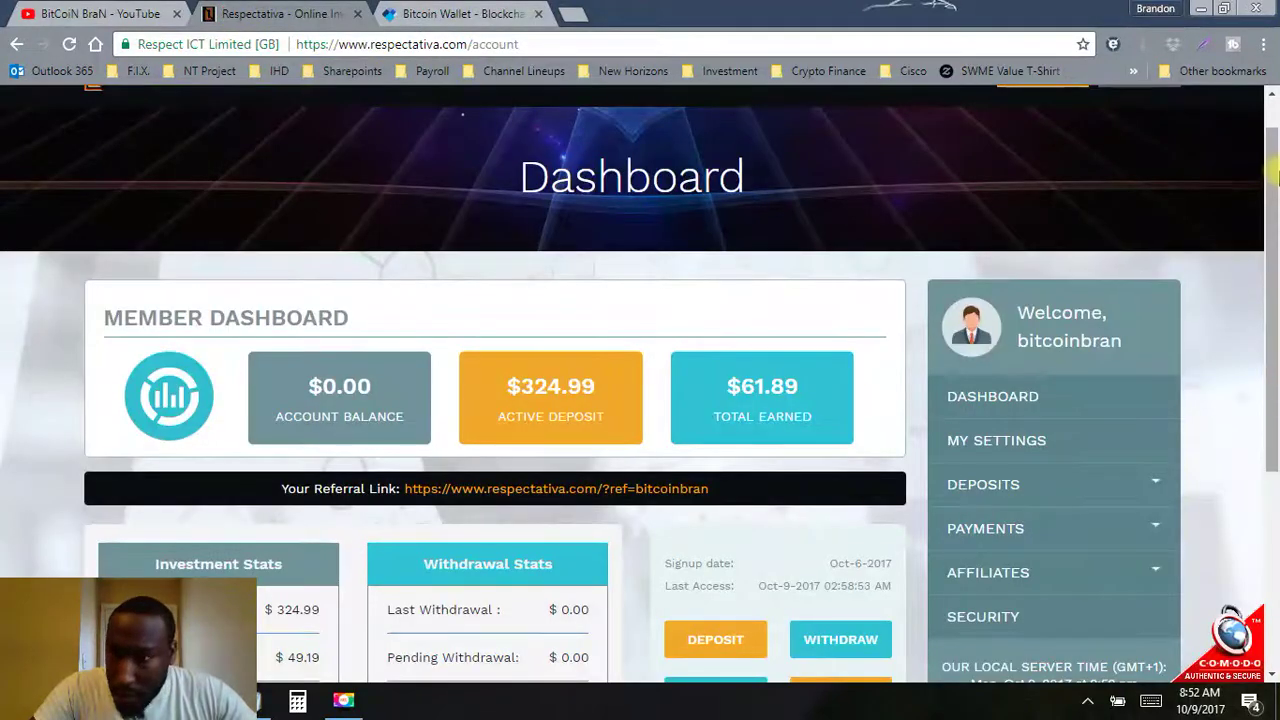
Step: Open a new deposit and choose the 12-13% DAILY plan
{"action": "scroll", "coordinate": [1275, 245], "scroll_direction": "down", "scroll_amount": 1}
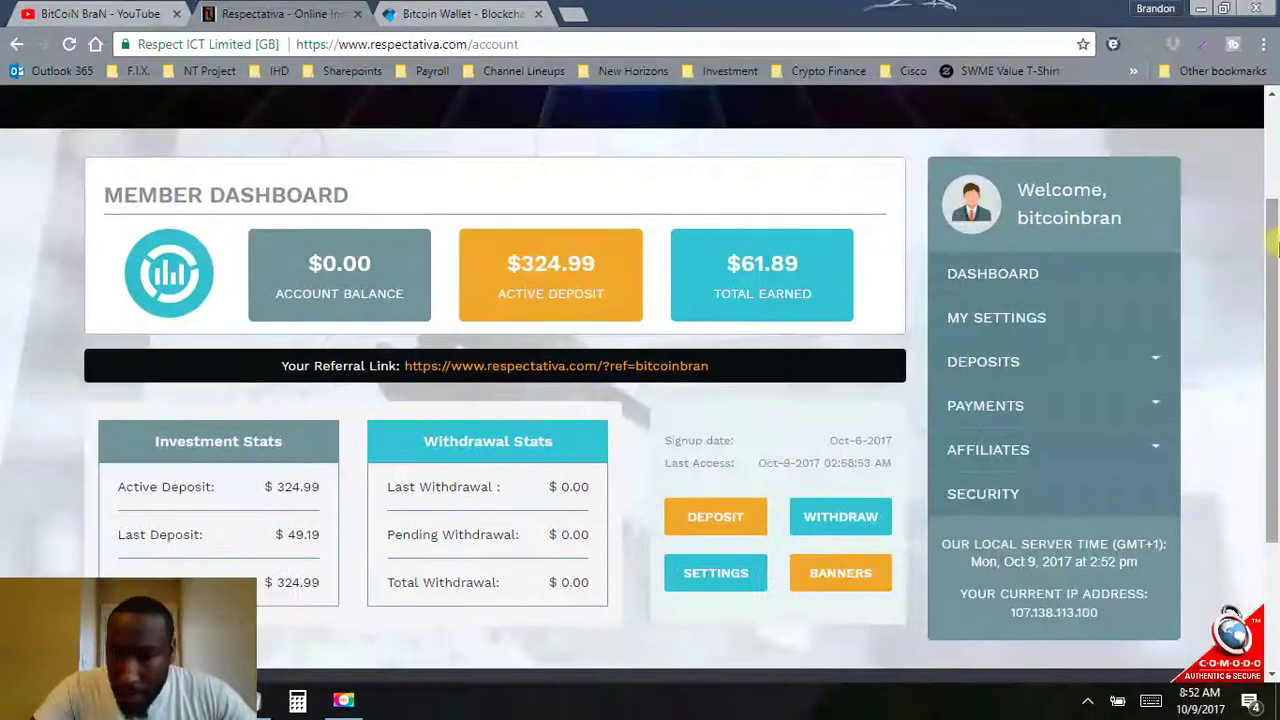
{"action": "left_click", "coordinate": [729, 525]}
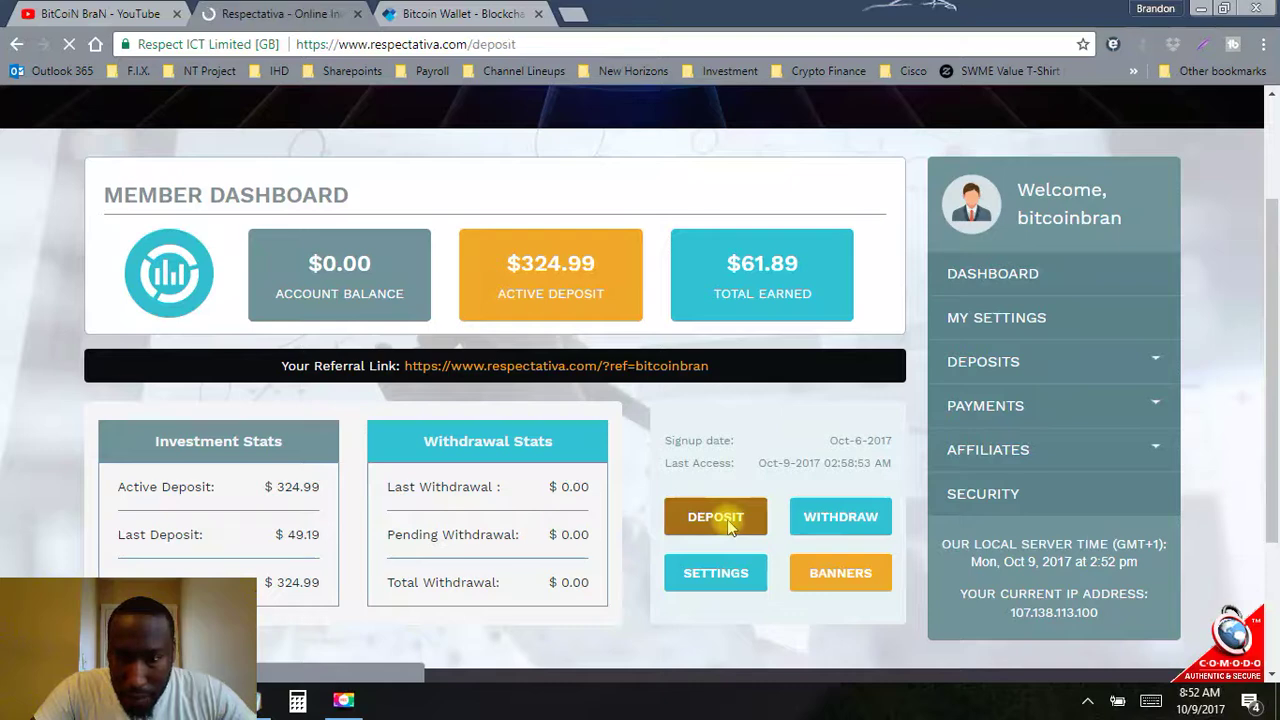
{"action": "scroll", "coordinate": [1275, 178], "scroll_direction": "down", "scroll_amount": 1}
{"action": "scroll", "coordinate": [1275, 178], "scroll_direction": "down", "scroll_amount": 2}
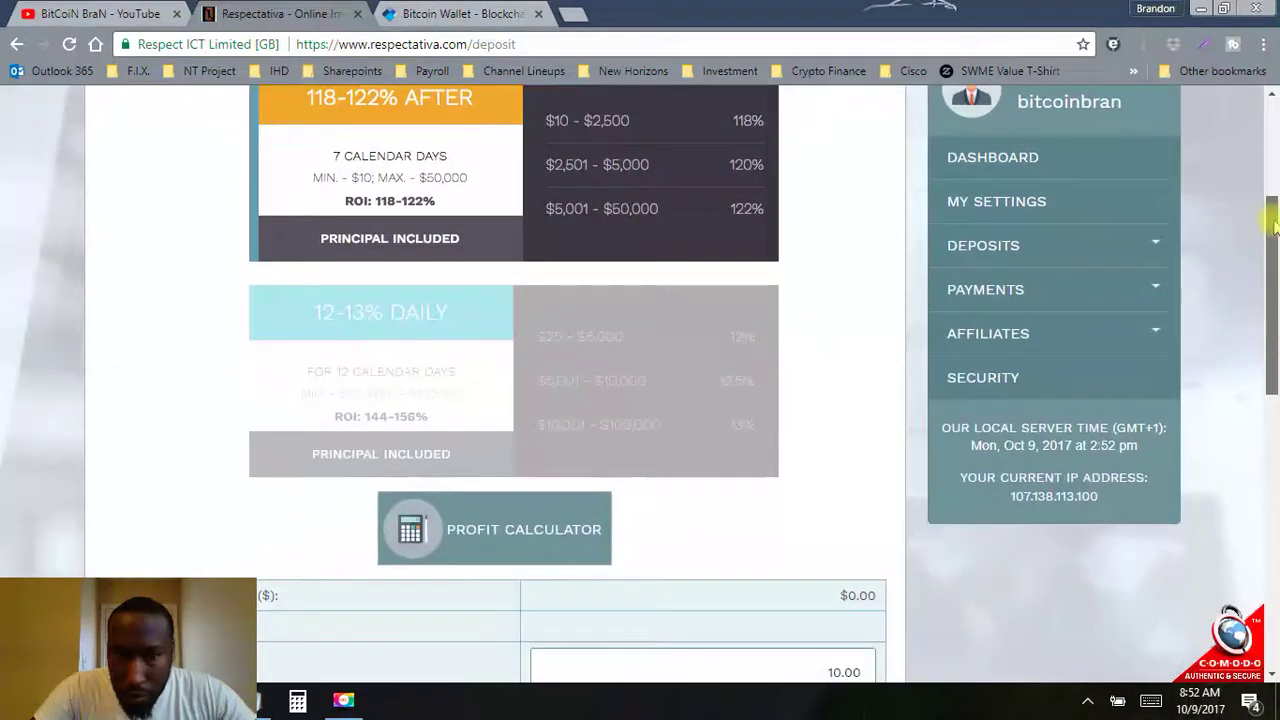
{"action": "left_click", "coordinate": [340, 390]}
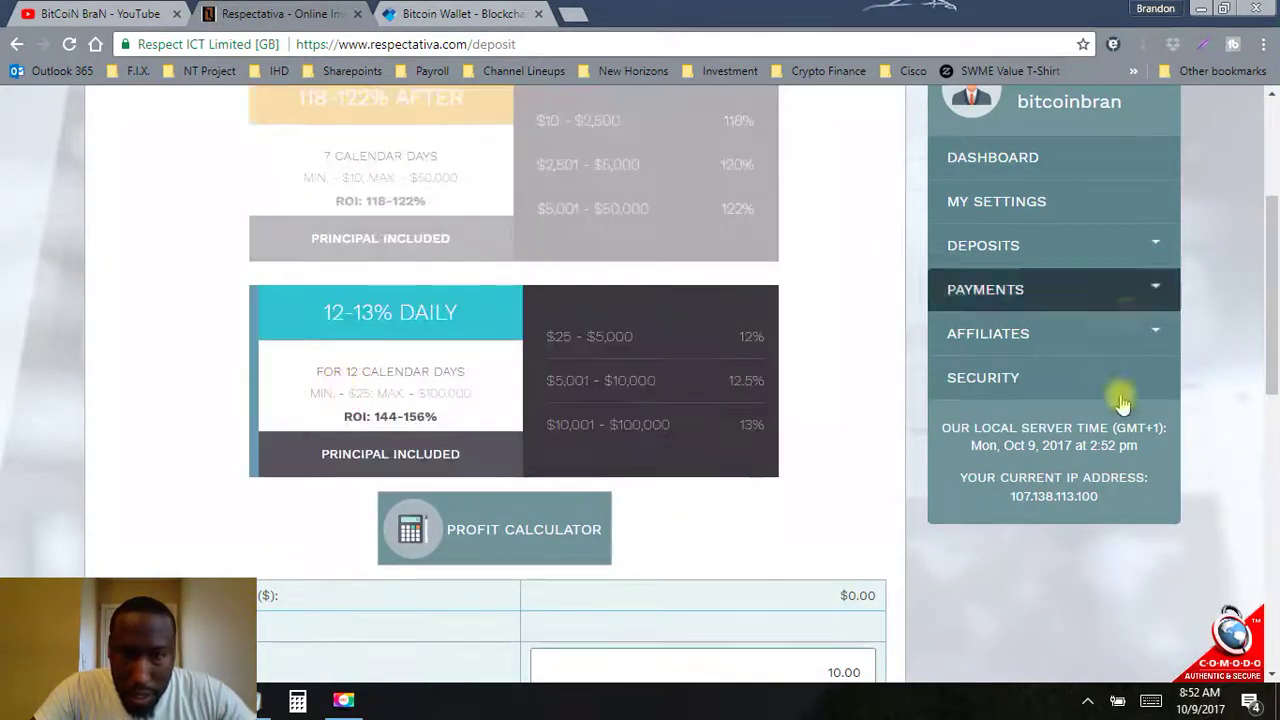
{"action": "left_click_drag", "start_coordinate": [1274, 220], "coordinate": [1275, 350]}
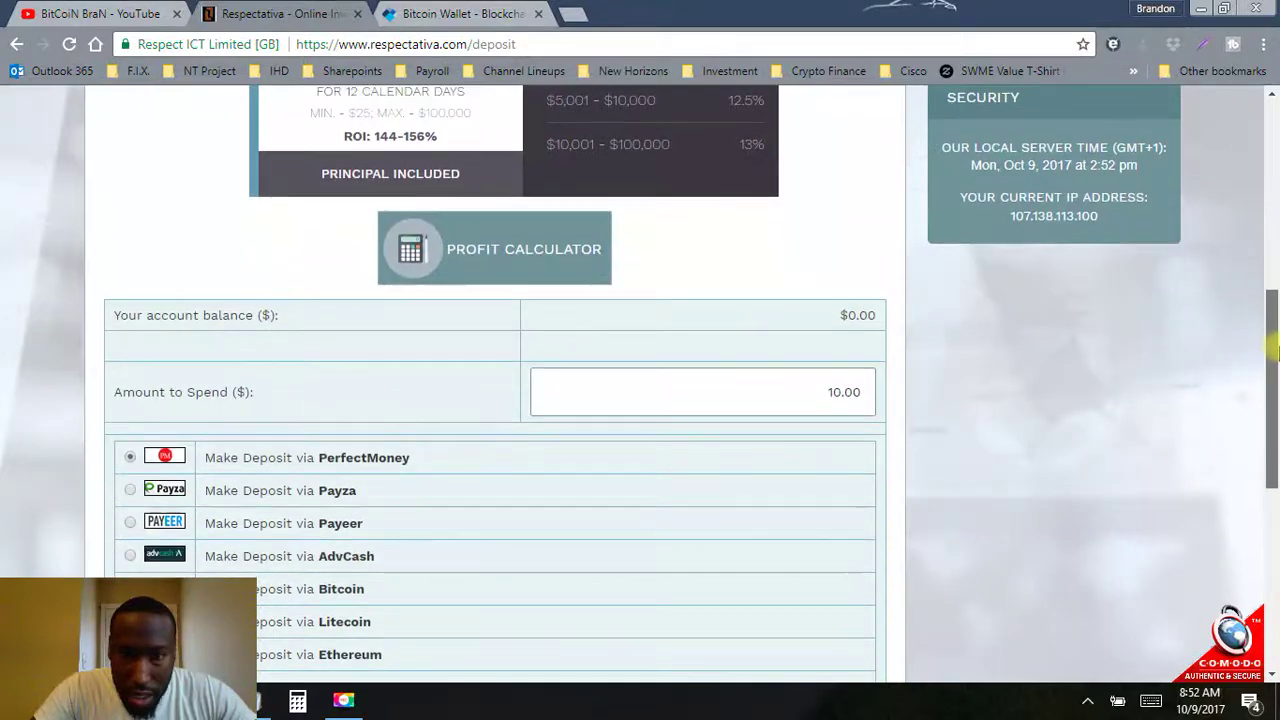
Step: Replace the 10.00 Amount to Spend with 270
{"action": "key", "text": "ctrl+plus"}
{"action": "key", "text": "ctrl+plus"}
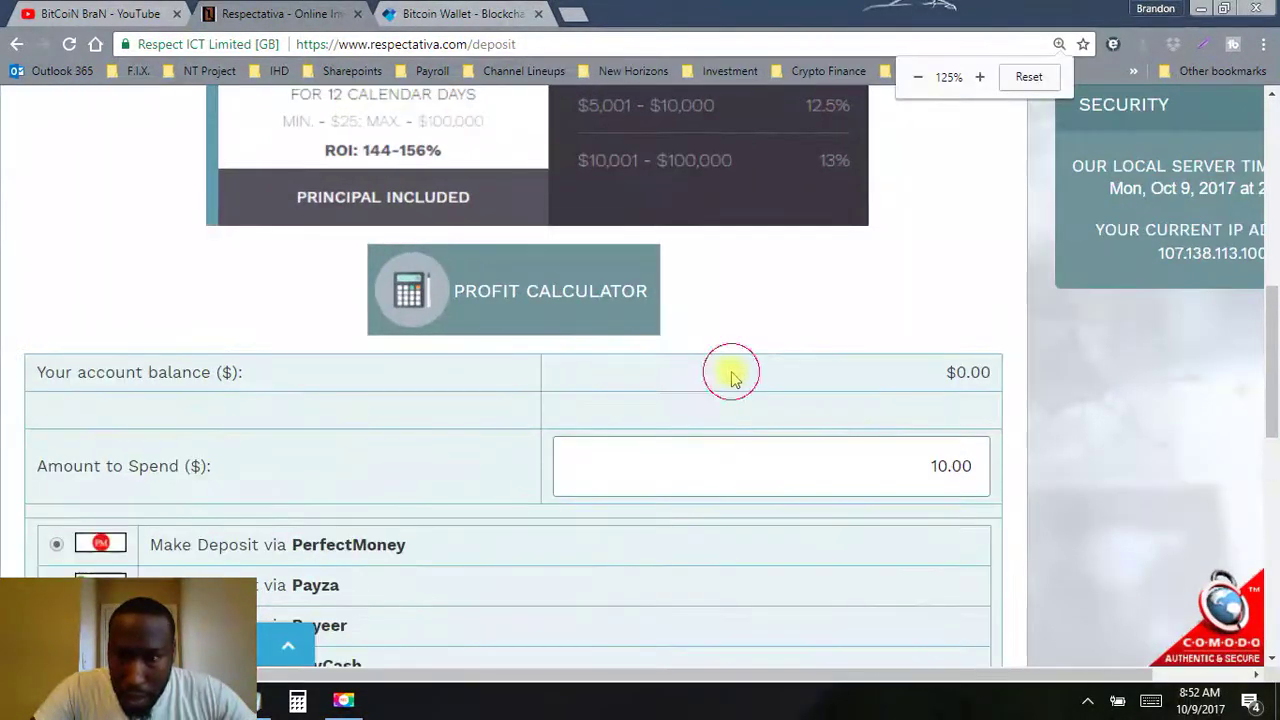
{"action": "key", "text": "ctrl+minus"}
{"action": "key", "text": "ctrl+minus"}
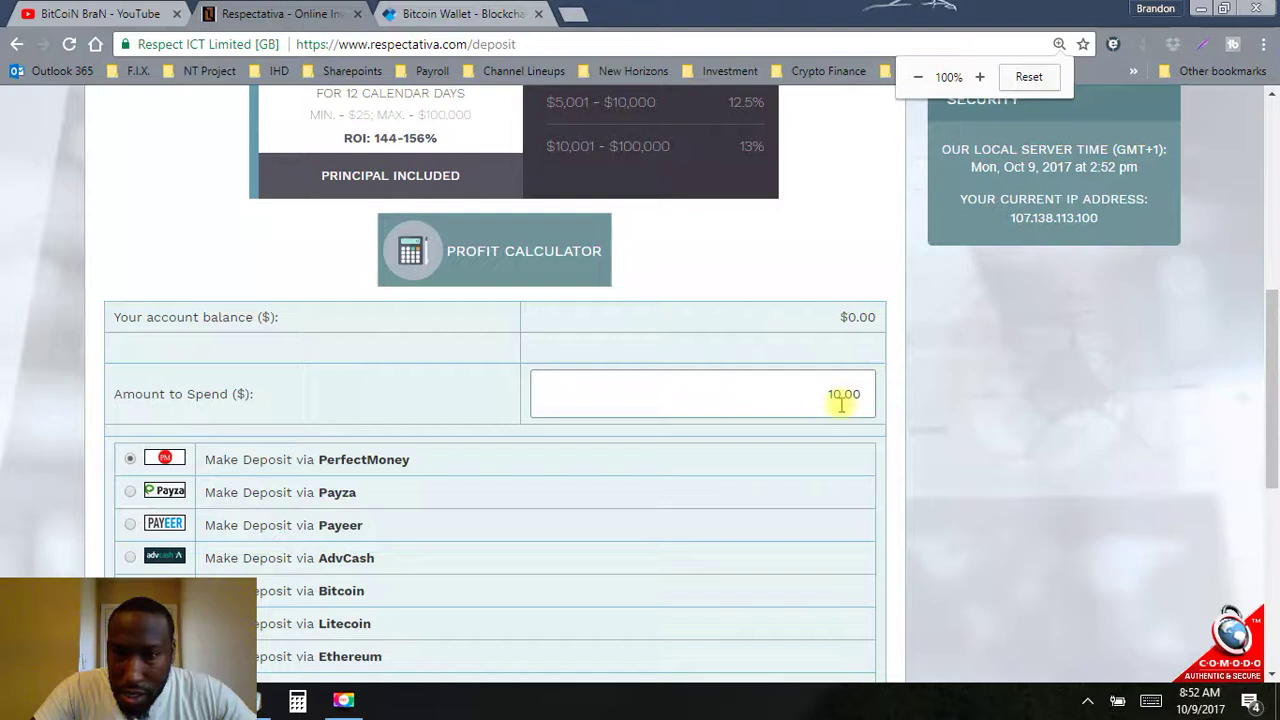
{"action": "left_click_drag", "start_coordinate": [820, 391], "coordinate": [903, 400]}
{"action": "left_click", "coordinate": [910, 400]}
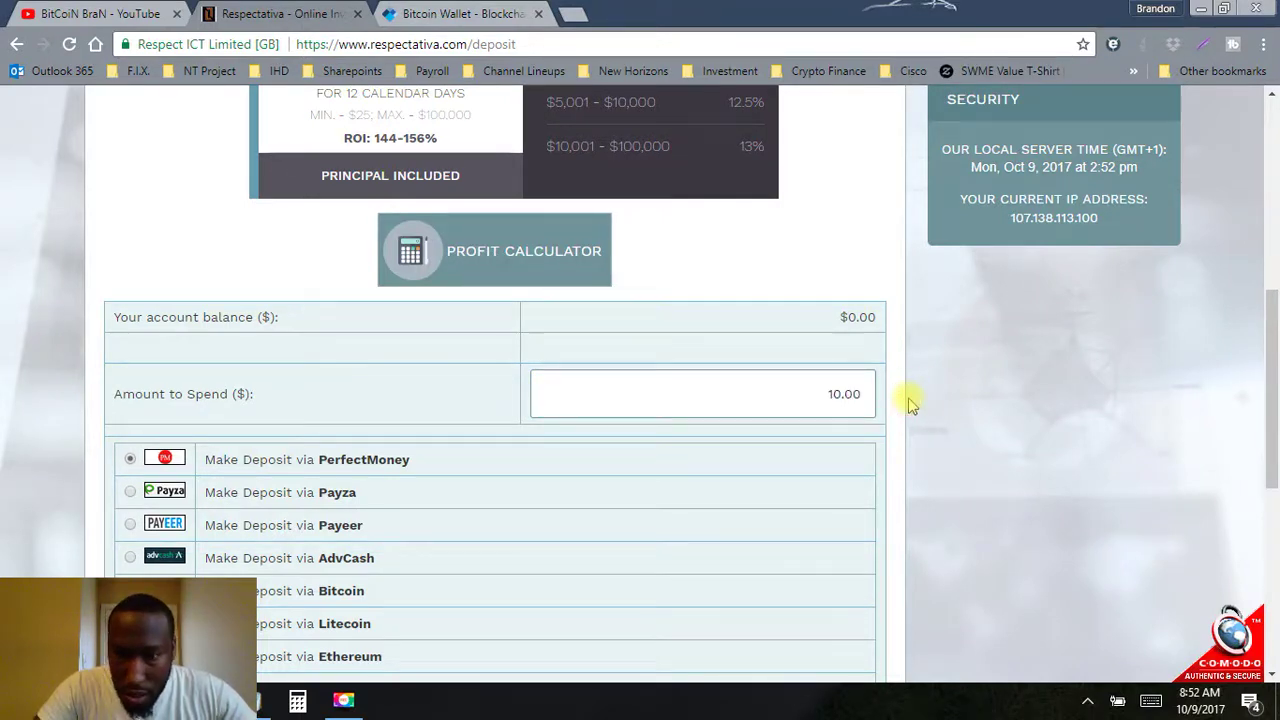
{"action": "left_click_drag", "start_coordinate": [823, 397], "coordinate": [897, 403]}
{"action": "key", "text": "BackSpace"}
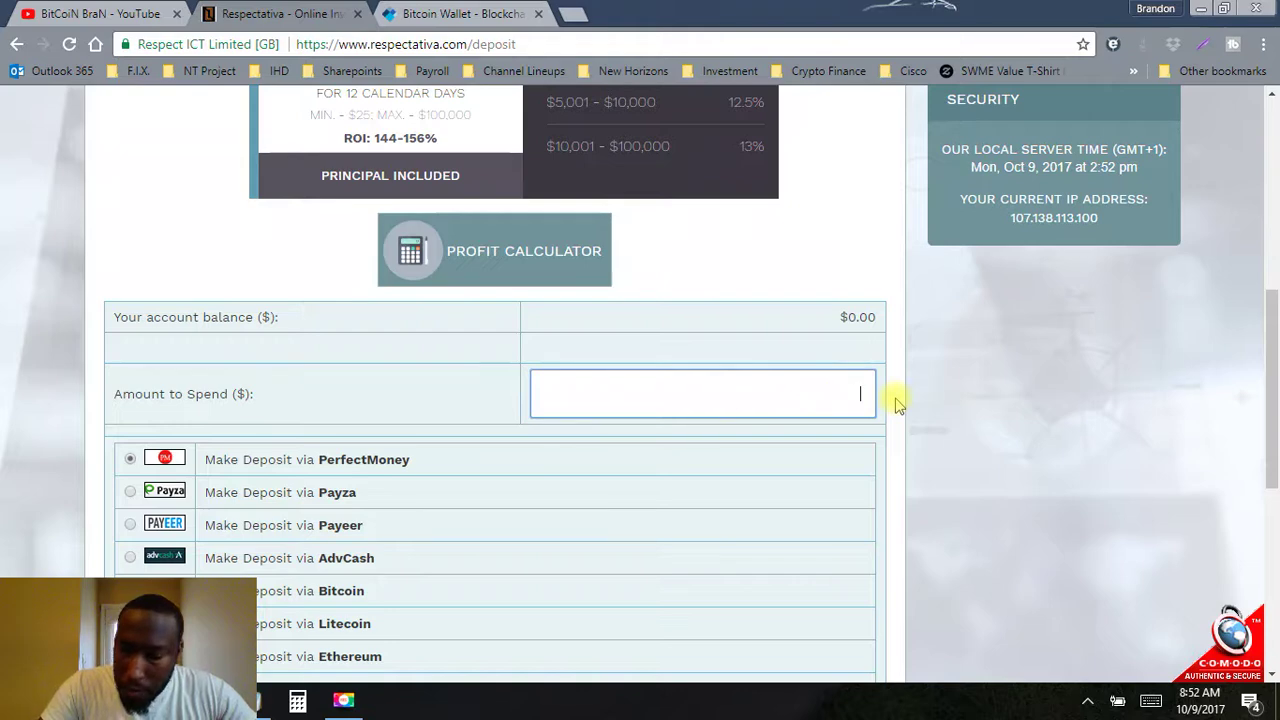
{"action": "type", "text": "270"}
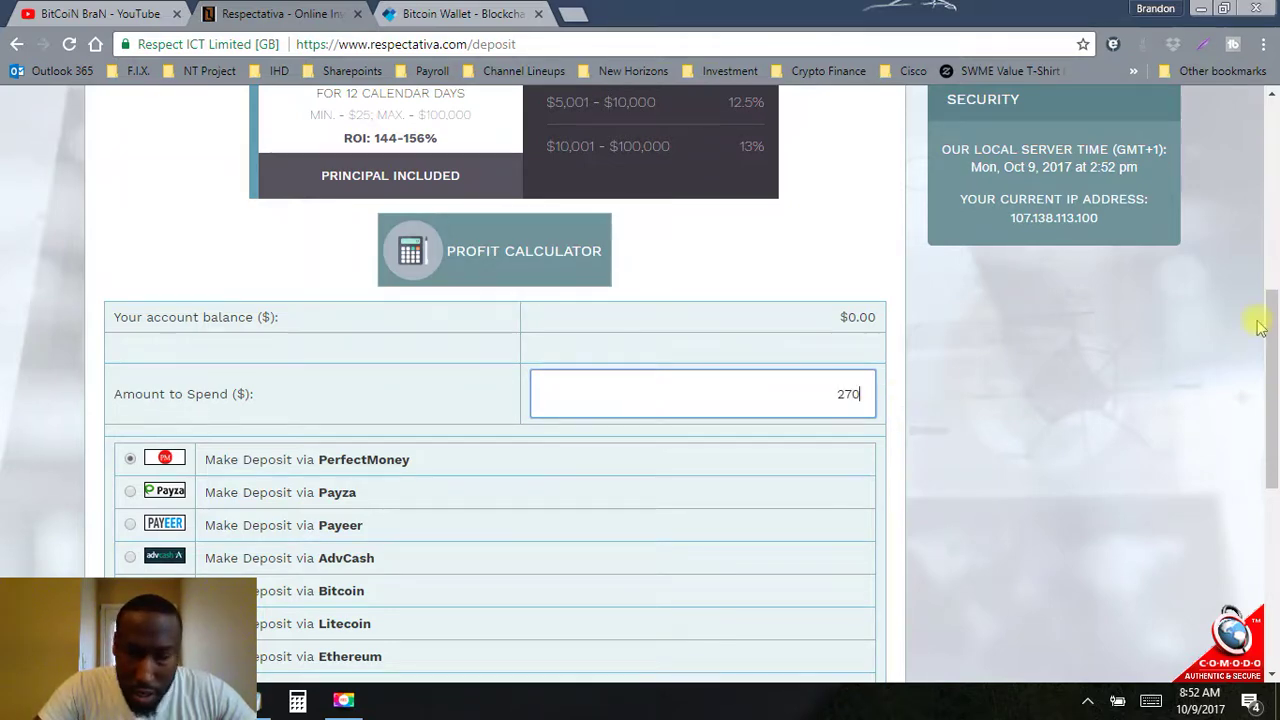
Step: Pay the $270 deposit via Bitcoin, confirm it and process it to payment
{"action": "scroll", "coordinate": [1273, 290], "scroll_direction": "down", "scroll_amount": 2}
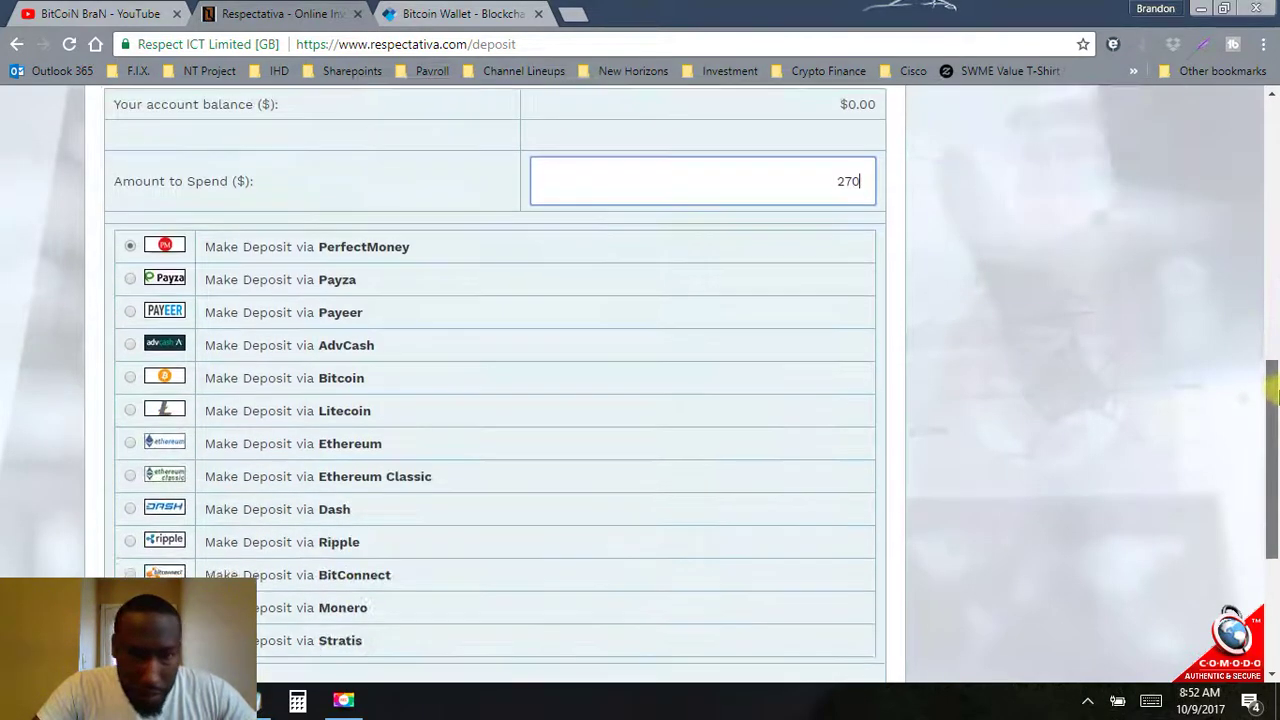
{"action": "left_click", "coordinate": [132, 366]}
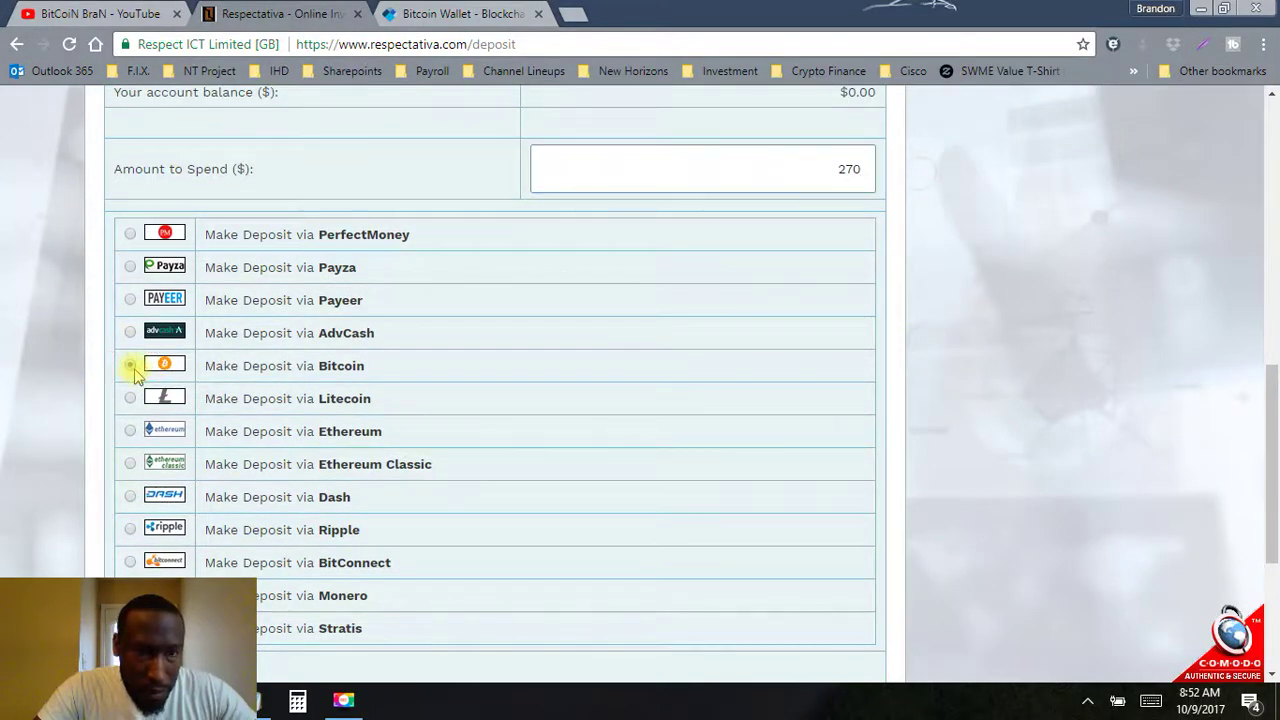
{"action": "scroll", "coordinate": [1270, 410], "scroll_direction": "down", "scroll_amount": 2}
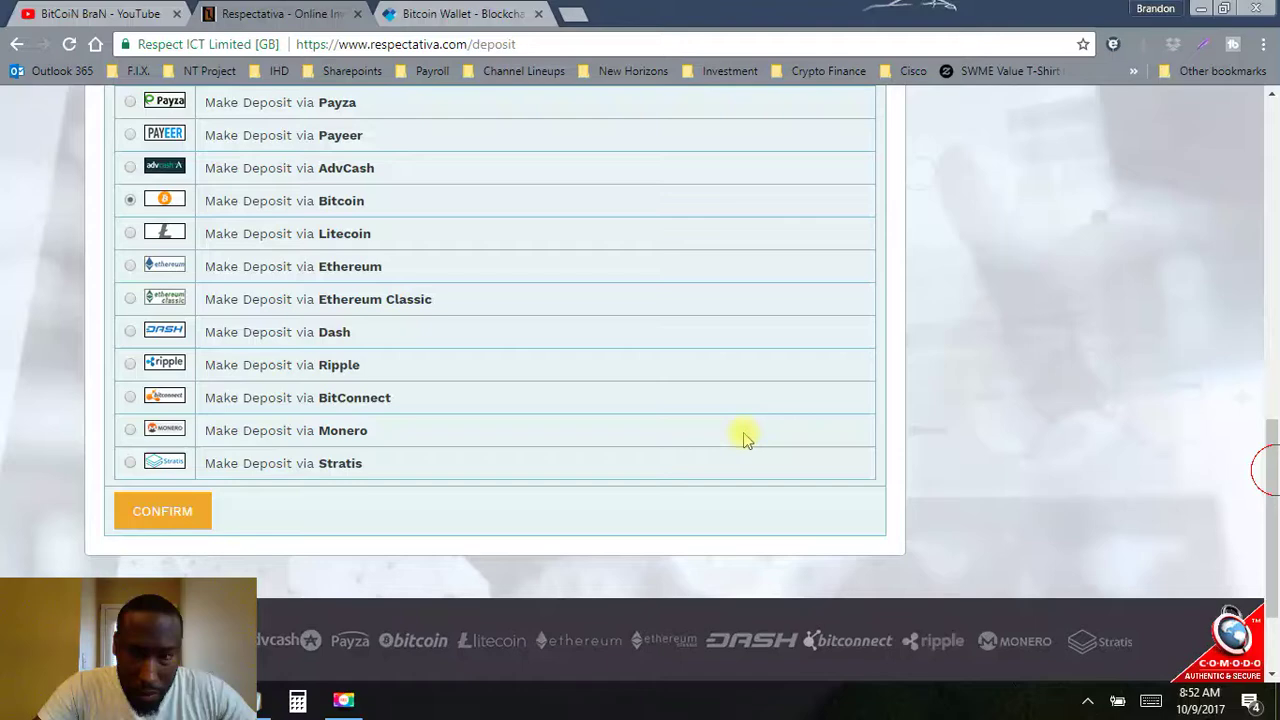
{"action": "left_click", "coordinate": [190, 511]}
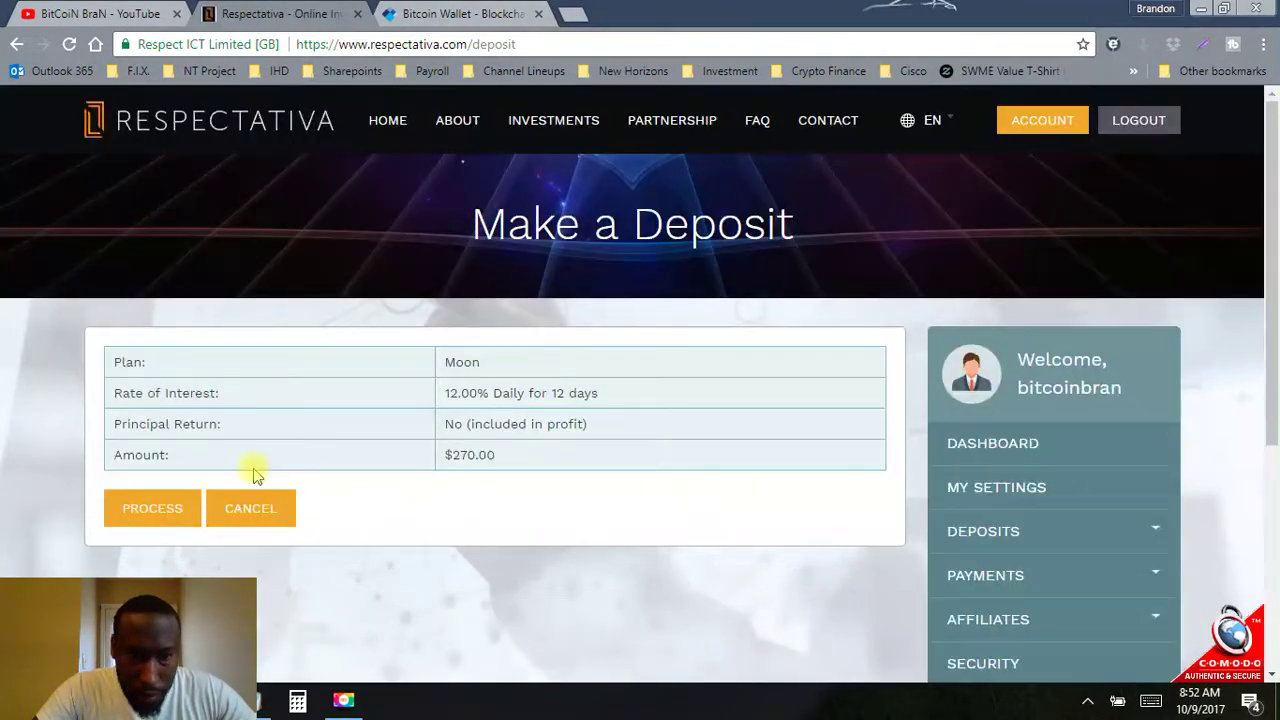
{"action": "left_click", "coordinate": [148, 518]}
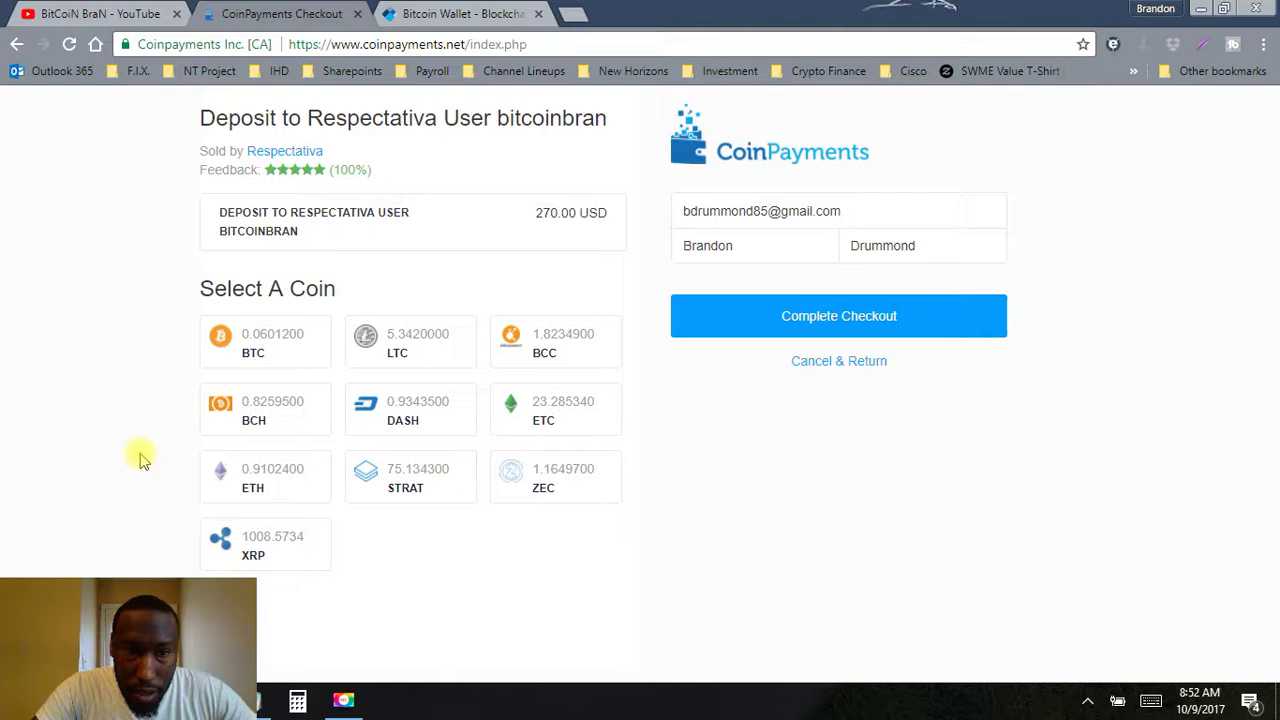
Step: Choose Bitcoin, at 0.0601200 BTC, as the CoinPayments payment coin
{"action": "left_click", "coordinate": [275, 363]}
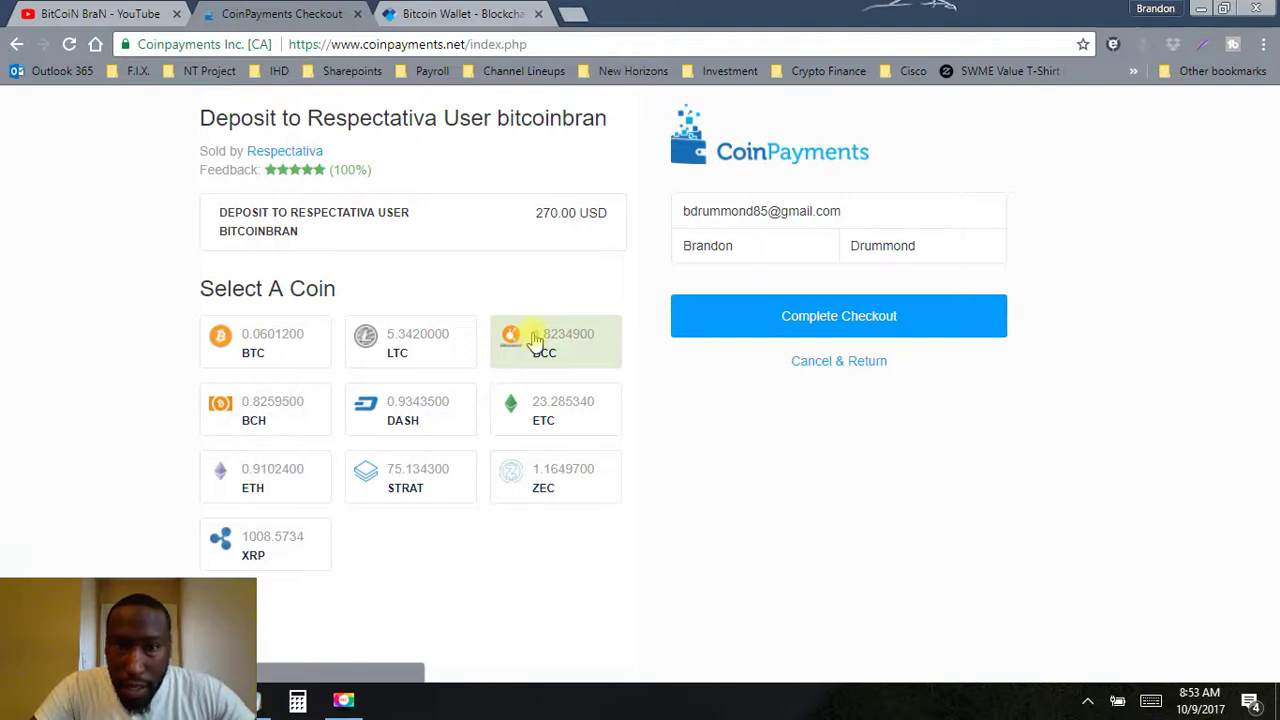
{"action": "left_click", "coordinate": [266, 347]}
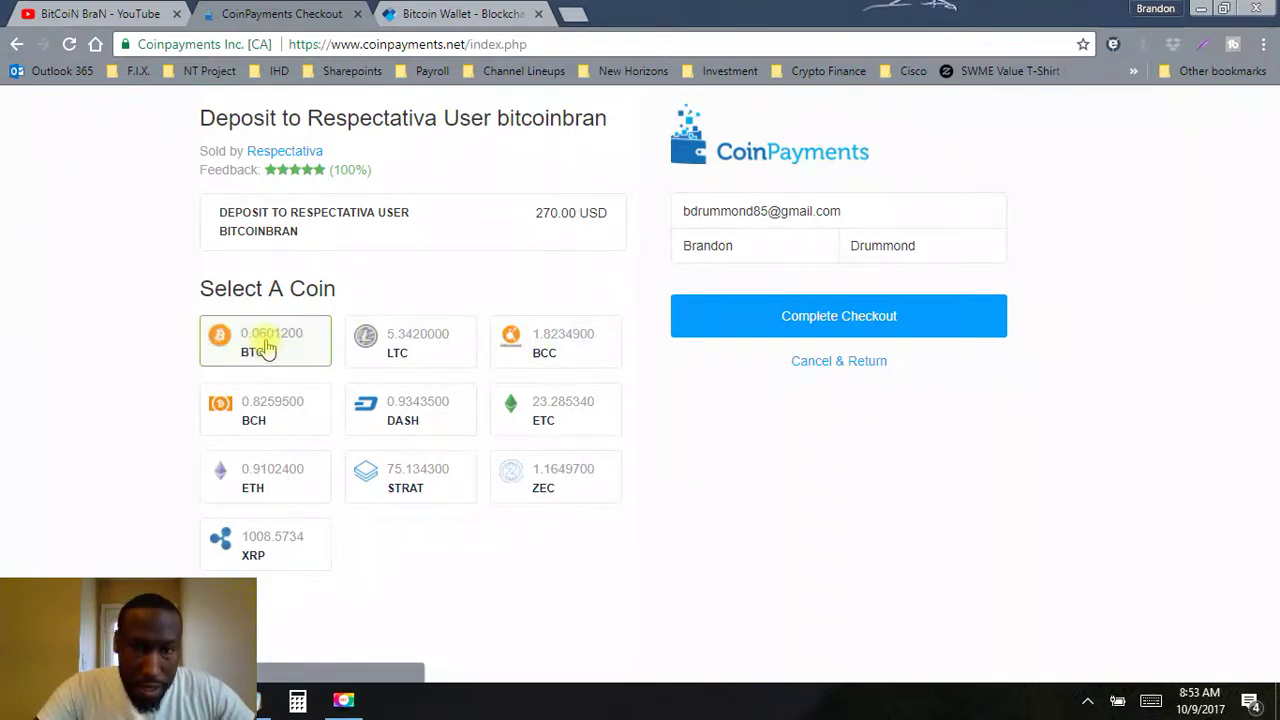
Step: Complete the 0.06012 BTC checkout, then view the Blockchain Wallet holding 0.0596 BTC
{"action": "left_click", "coordinate": [784, 318]}
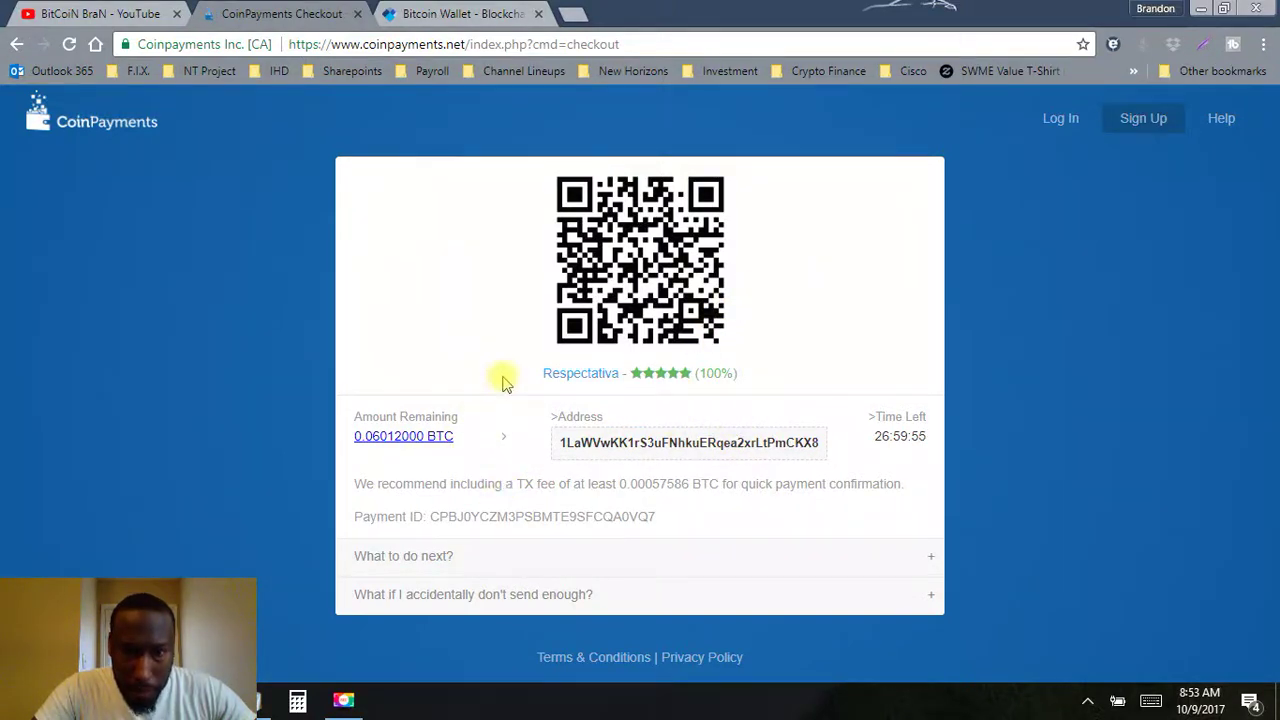
{"action": "left_click", "coordinate": [445, 12]}
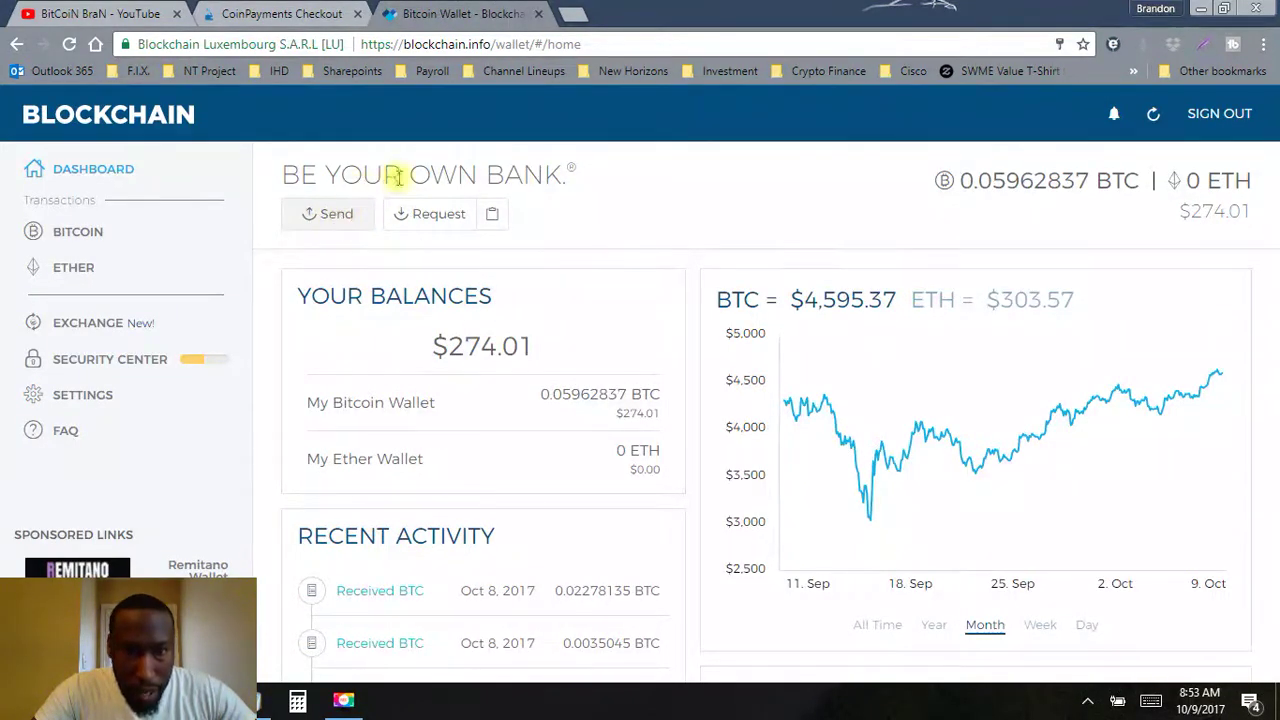
Step: Return to the CoinPayments payment page showing 0.06012 BTC due and a 0.00057586 BTC fee
{"action": "left_click", "coordinate": [282, 13]}
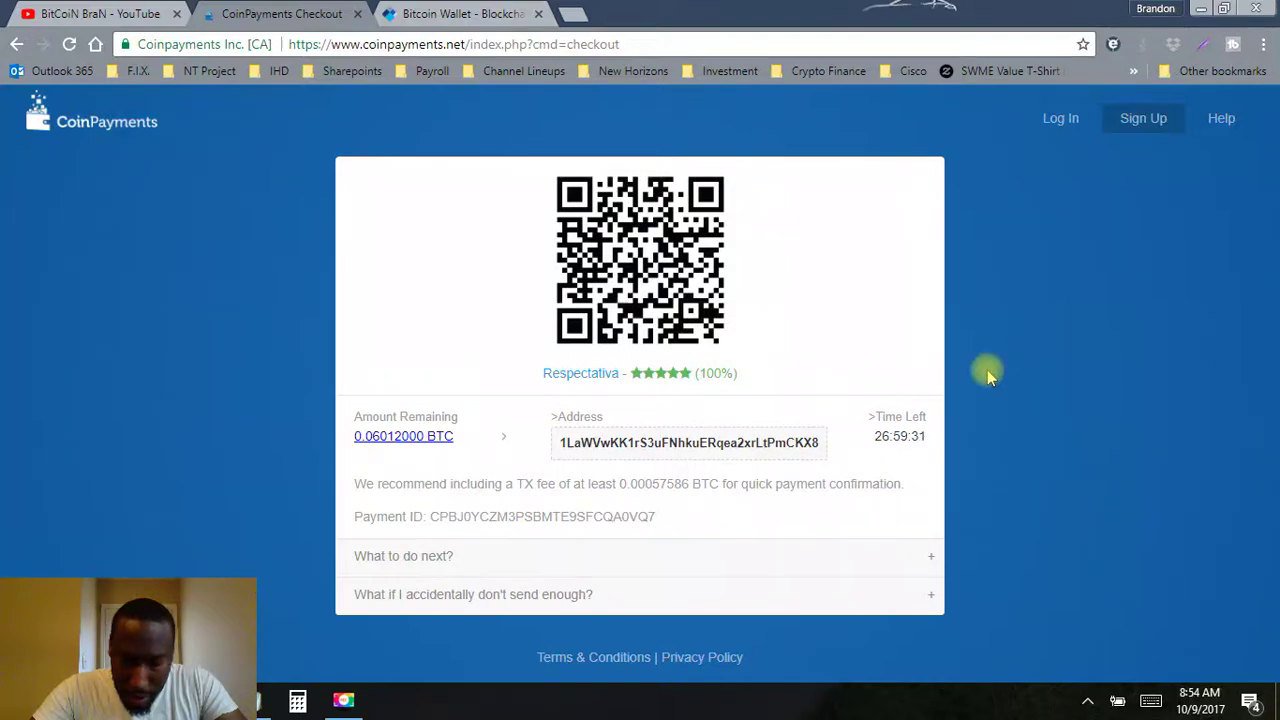
Step: Refresh the CoinPayments payment page to recheck the 0.06012 BTC remaining and countdown
{"action": "key", "text": "F5"}
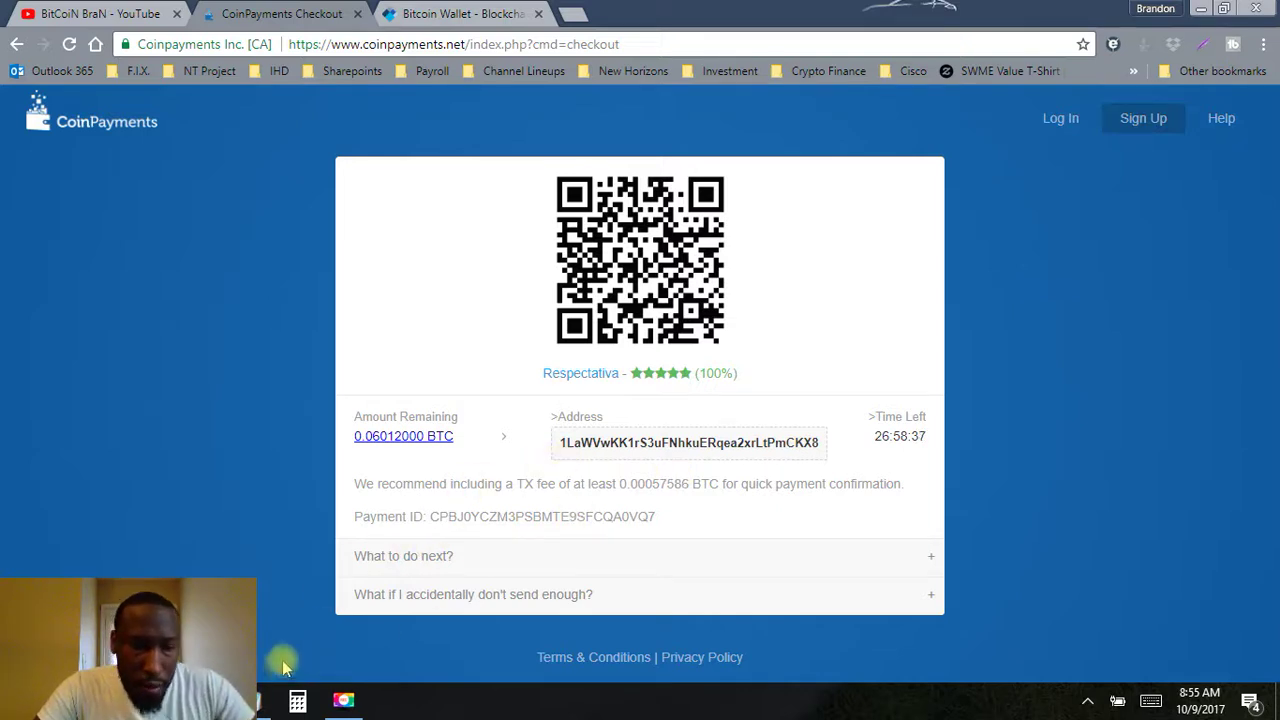
Step: Pause the Movavi screen recording from its taskbar controls
{"action": "left_click", "coordinate": [343, 700]}
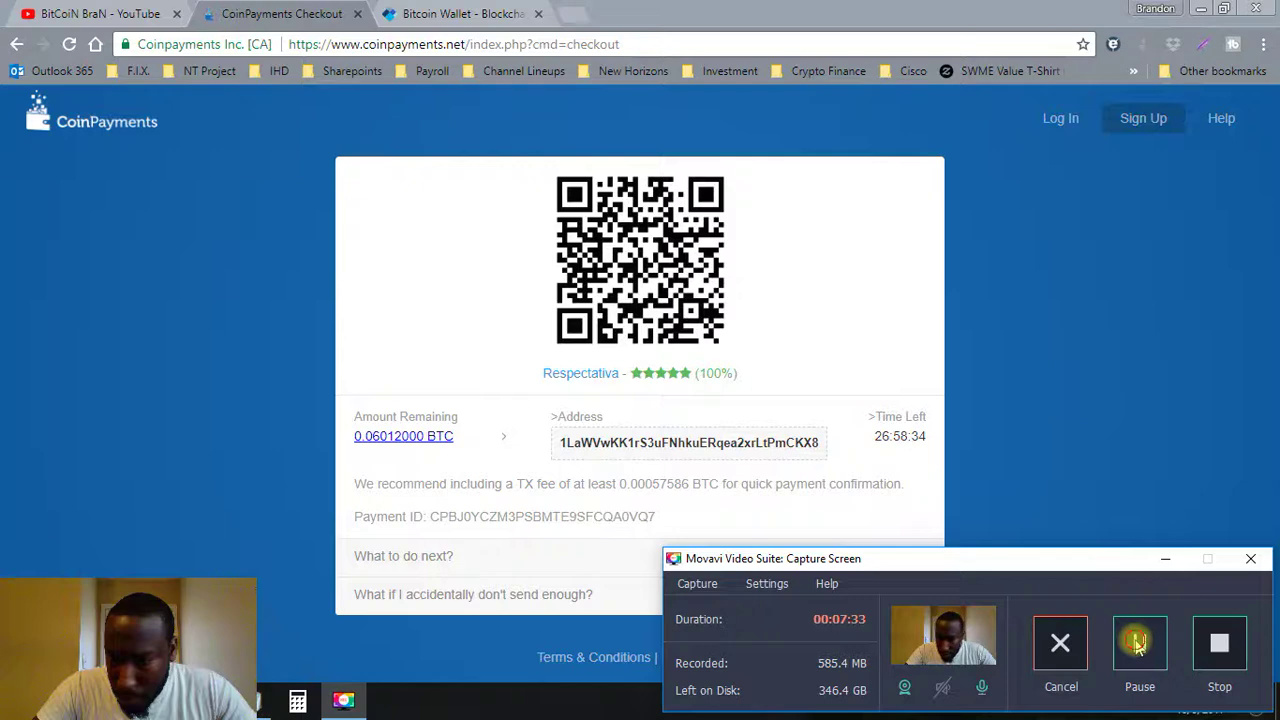
{"action": "left_click", "coordinate": [1140, 642]}
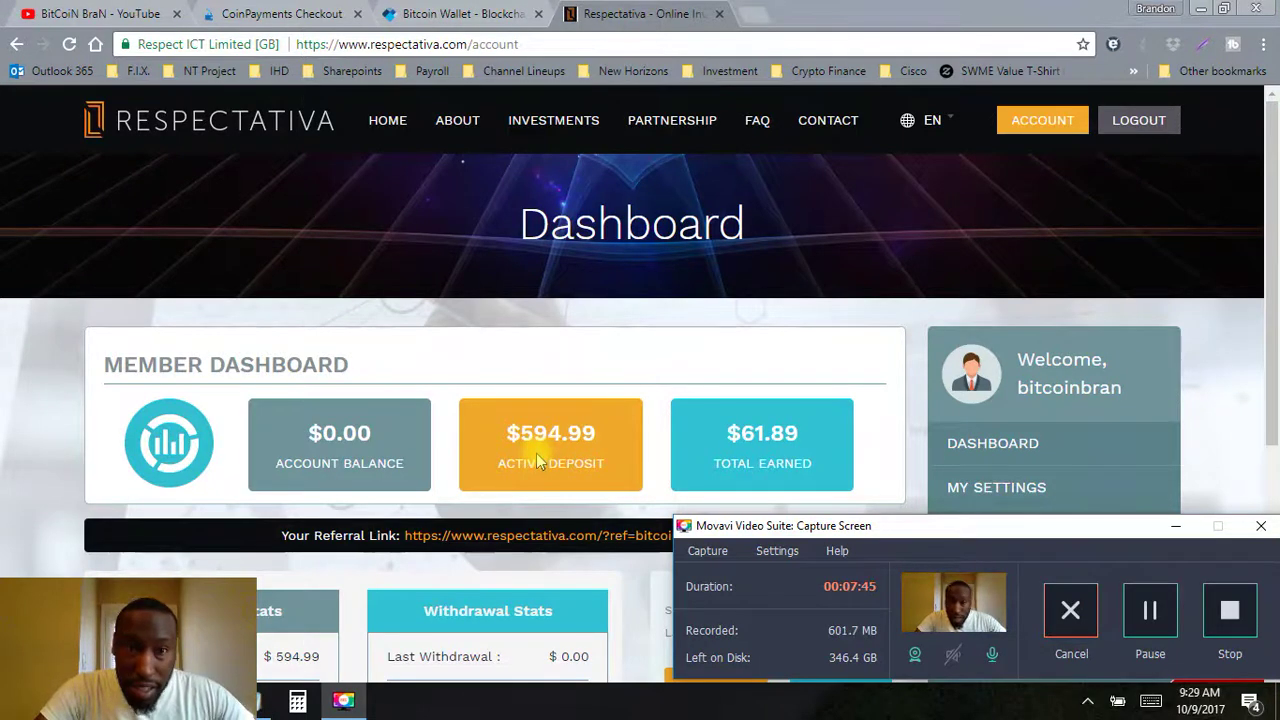
Step: Confirm the CoinPayments checkout is PAID, close it, and review the $270.00 last deposit on the dashboard
{"action": "left_click", "coordinate": [282, 14]}
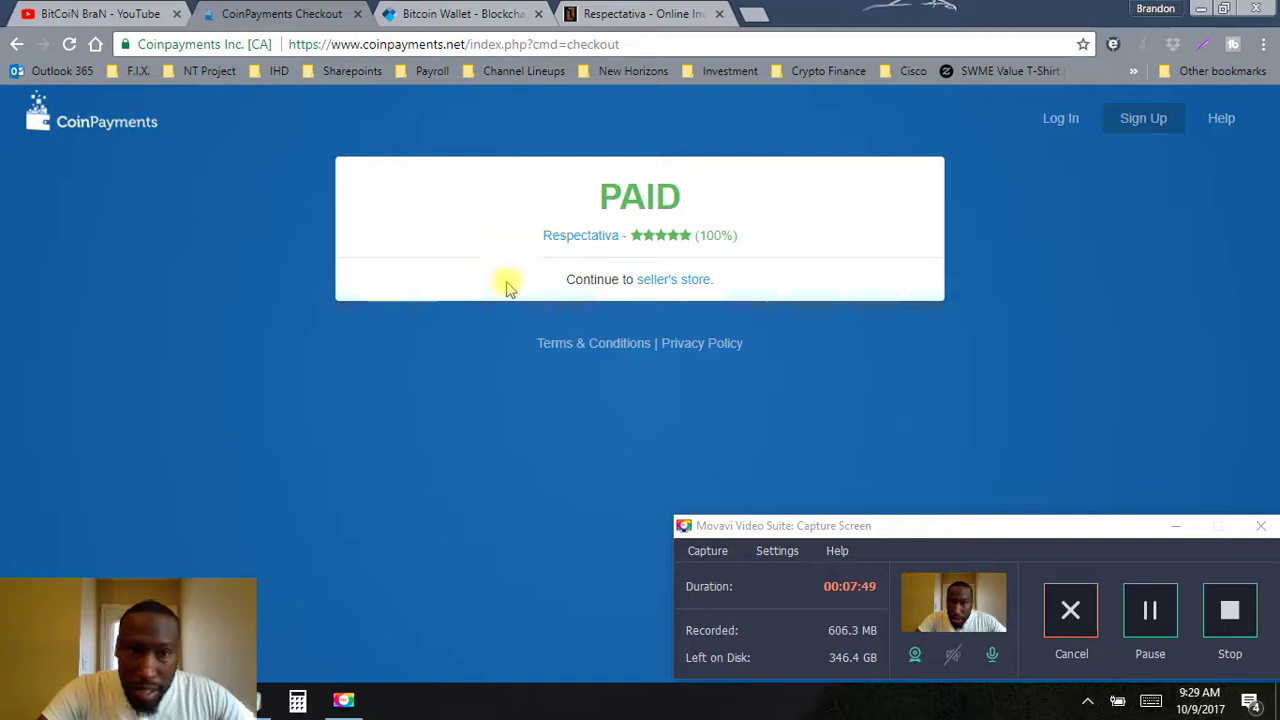
{"action": "left_click", "coordinate": [357, 14]}
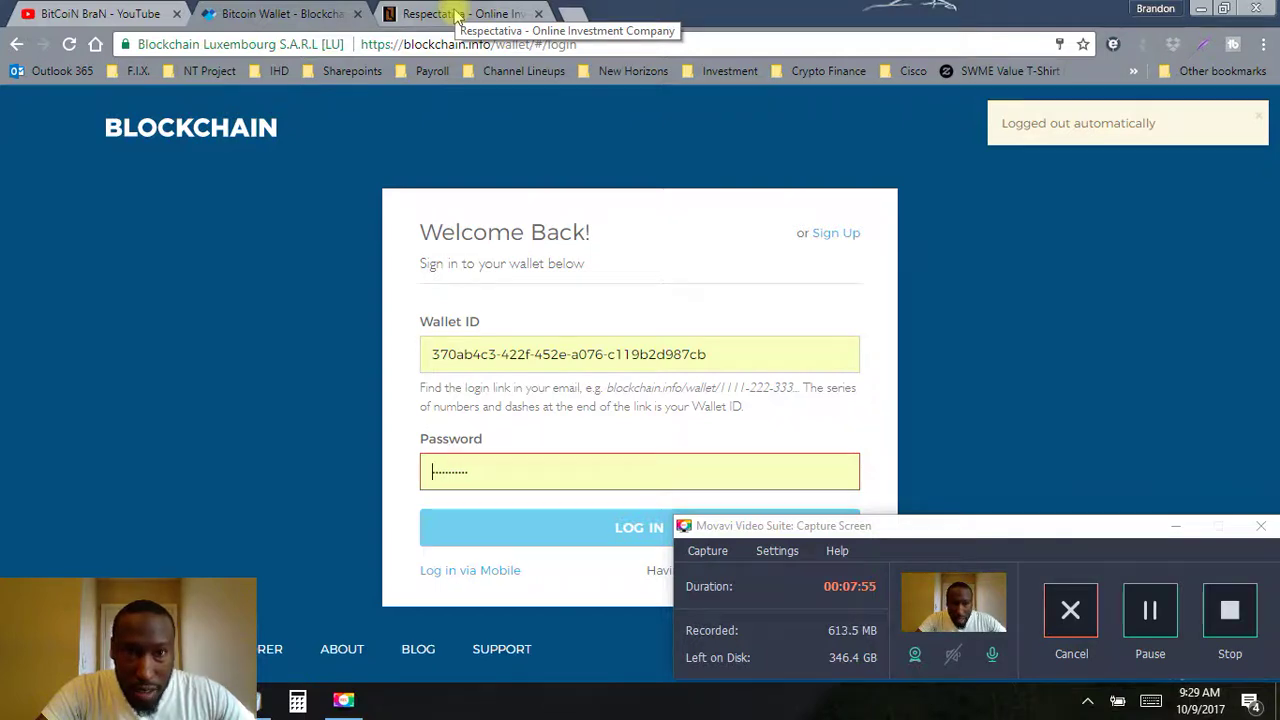
{"action": "left_click", "coordinate": [455, 14]}
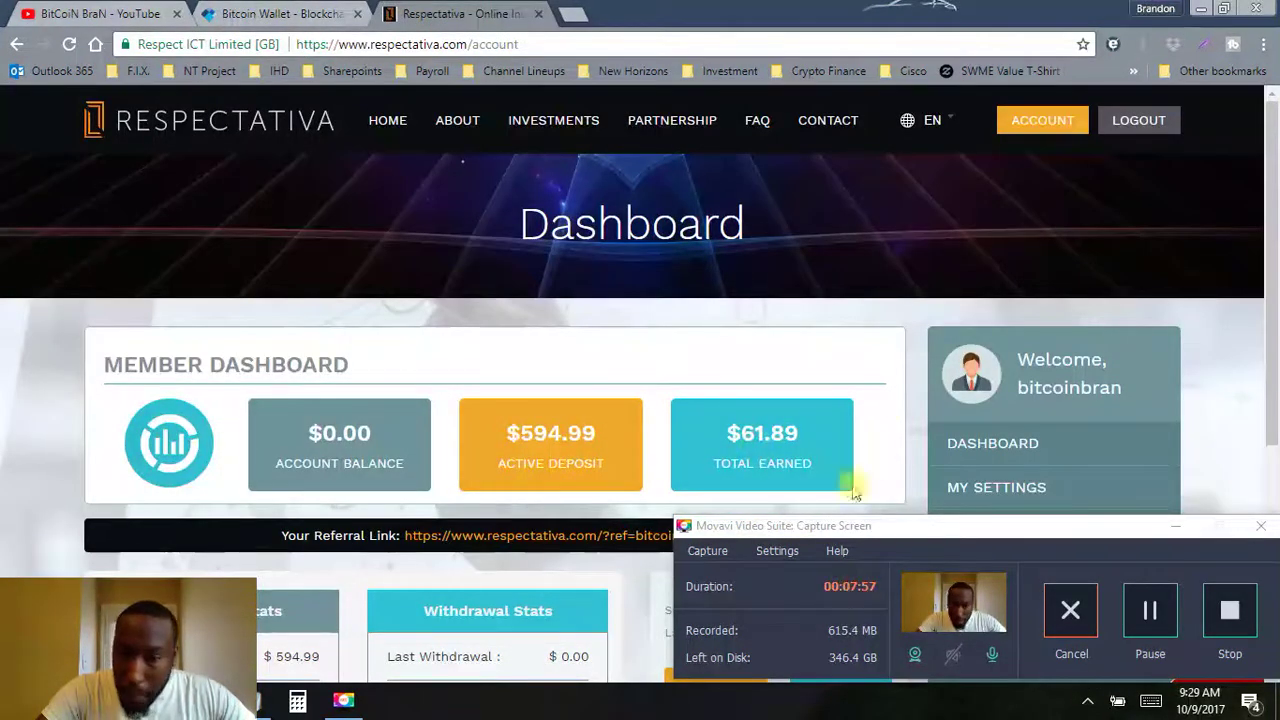
{"action": "left_click", "coordinate": [1175, 525]}
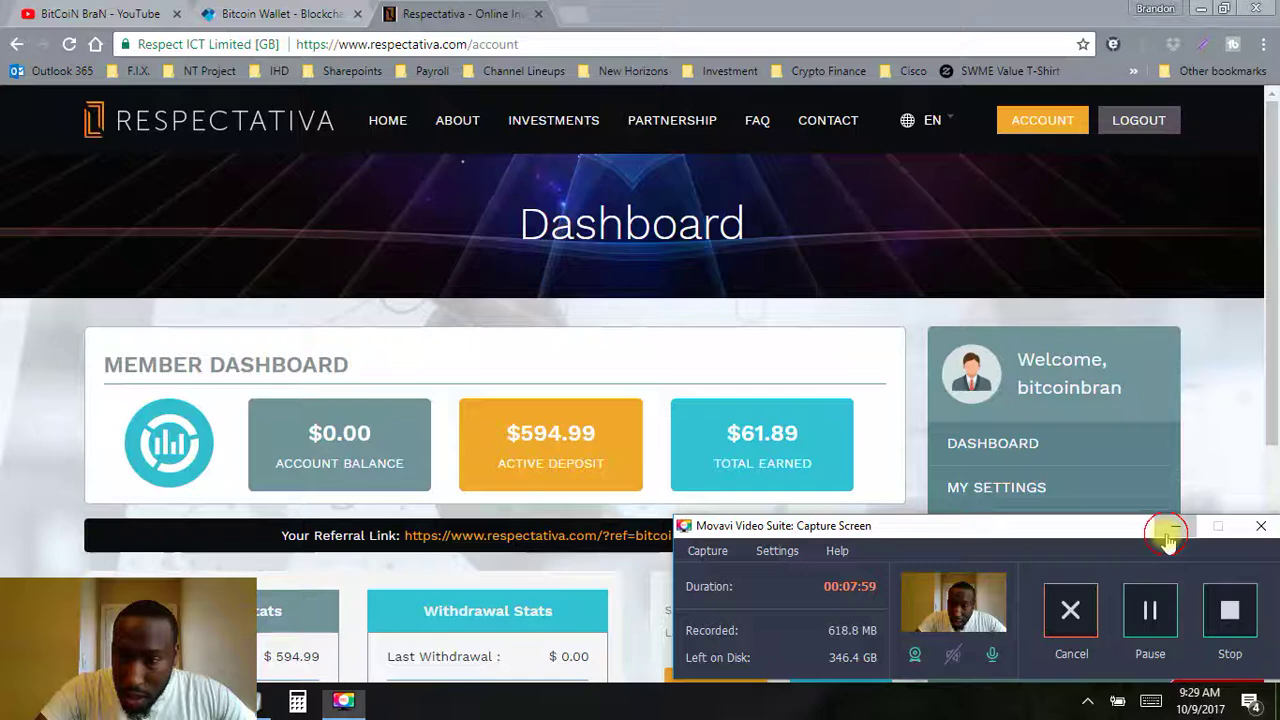
{"action": "left_click_drag", "start_coordinate": [1275, 325], "coordinate": [1275, 435]}
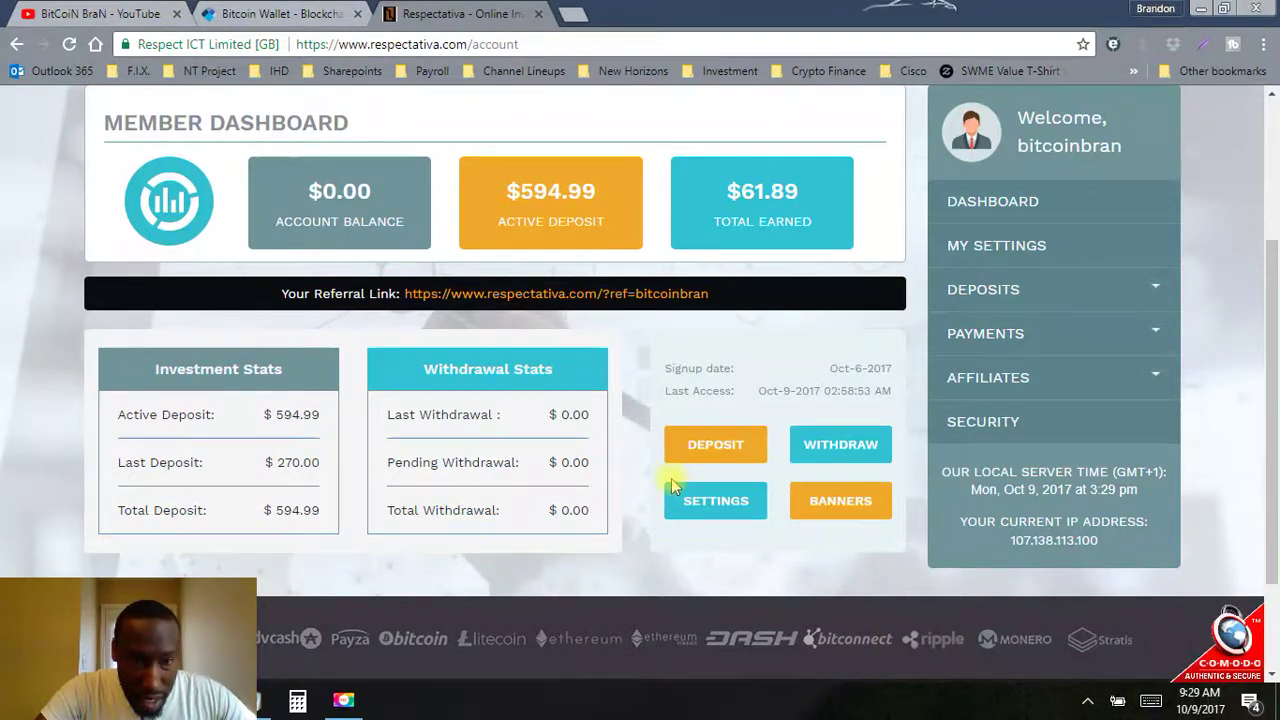
Step: Calculate profit for a $594.99 deposit on the 12-13% Daily for 12 Days plan ($261.80)
{"action": "left_click", "coordinate": [729, 456]}
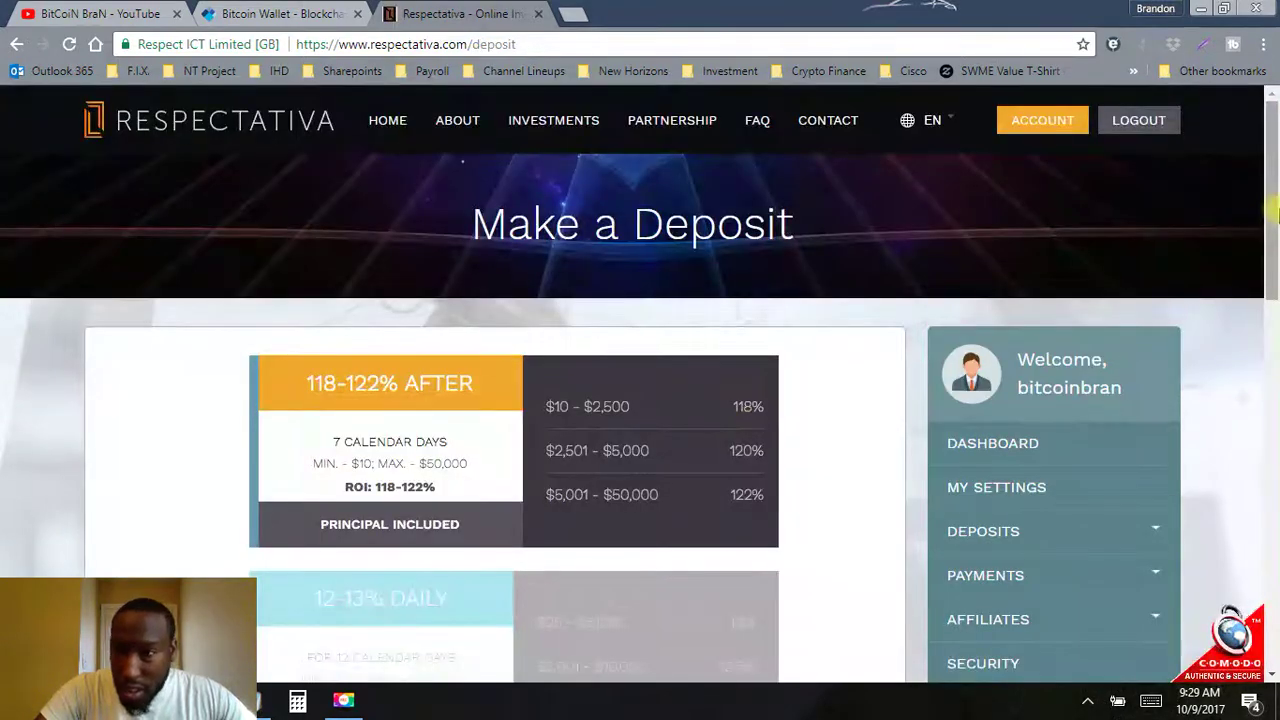
{"action": "left_click_drag", "start_coordinate": [1273, 220], "coordinate": [1273, 405]}
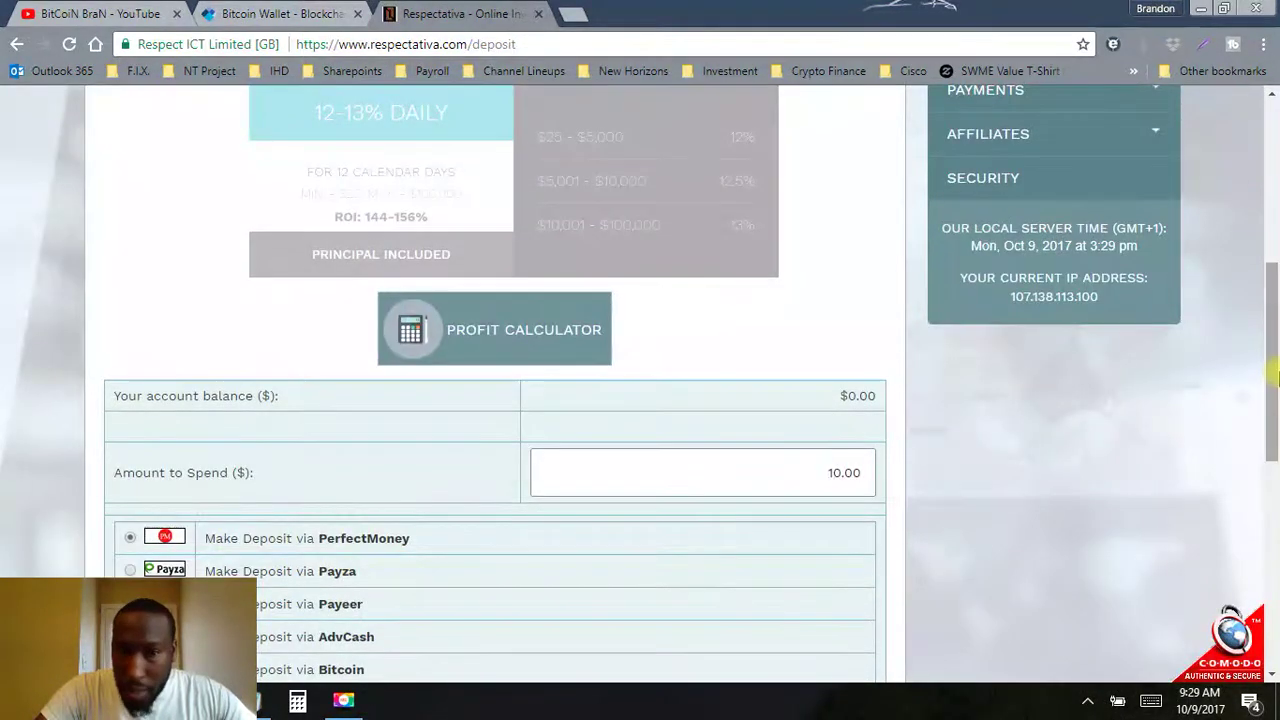
{"action": "left_click", "coordinate": [541, 318]}
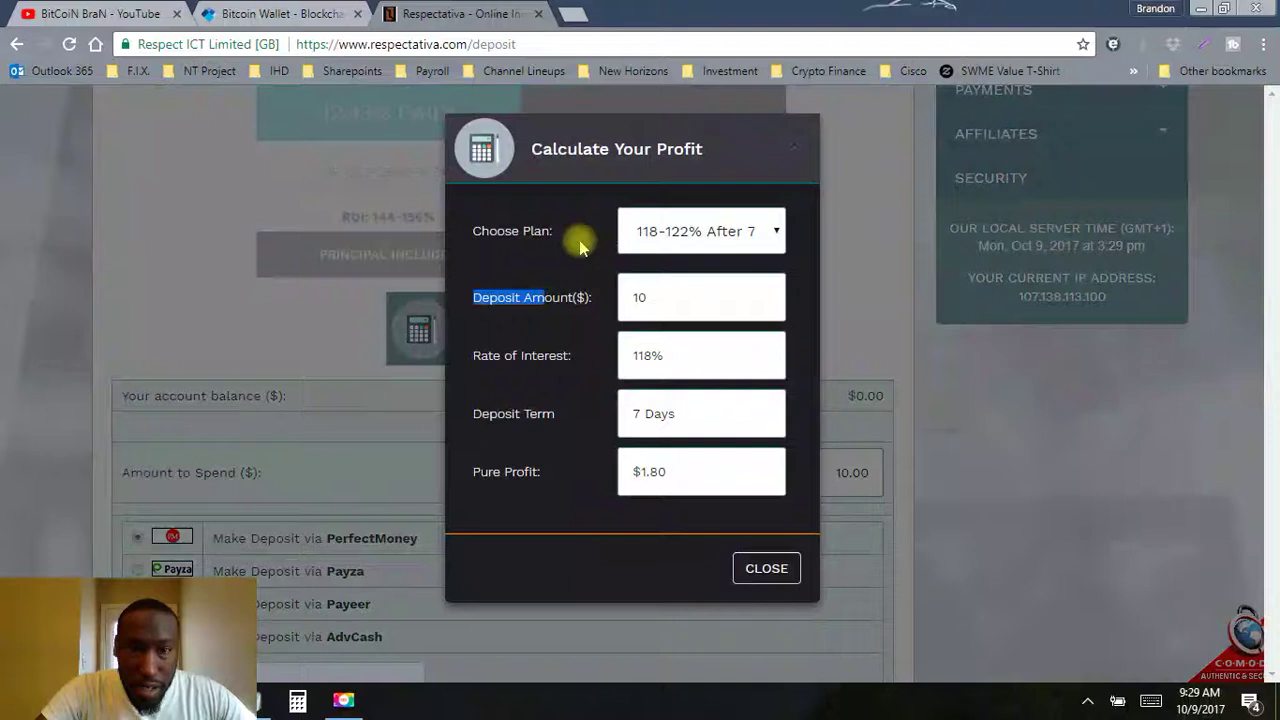
{"action": "left_click", "coordinate": [733, 230]}
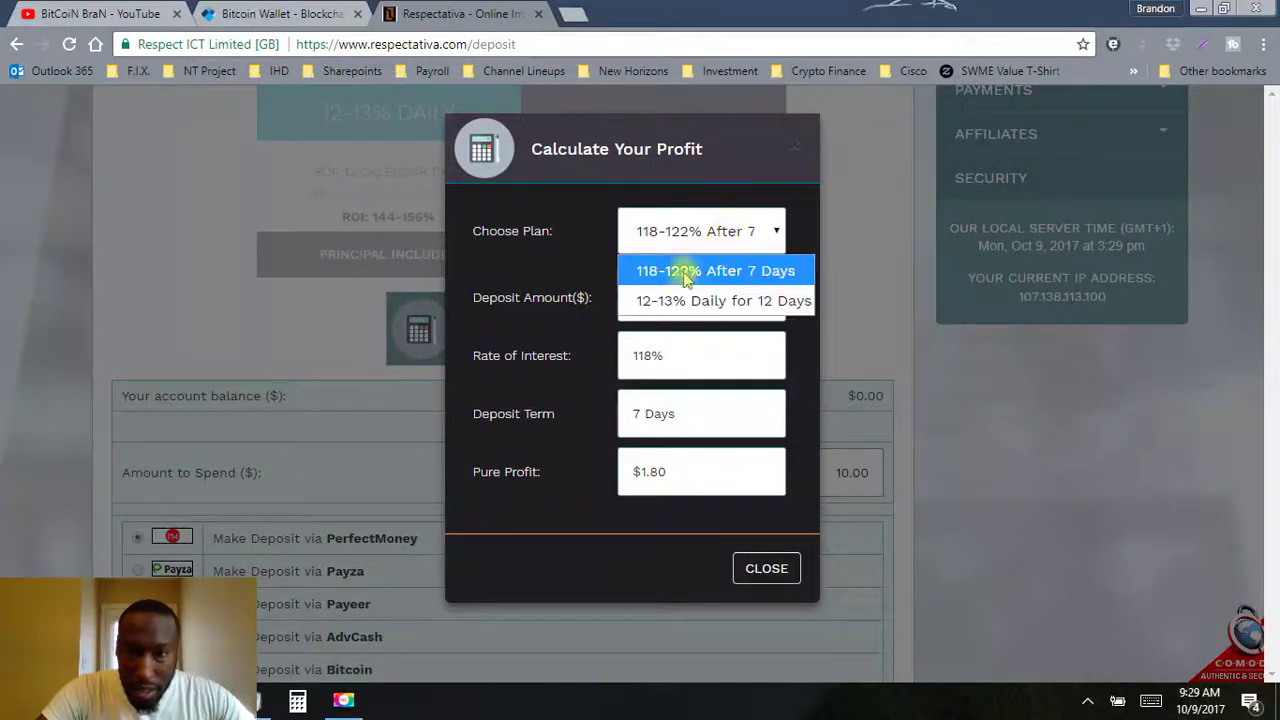
{"action": "left_click", "coordinate": [684, 297]}
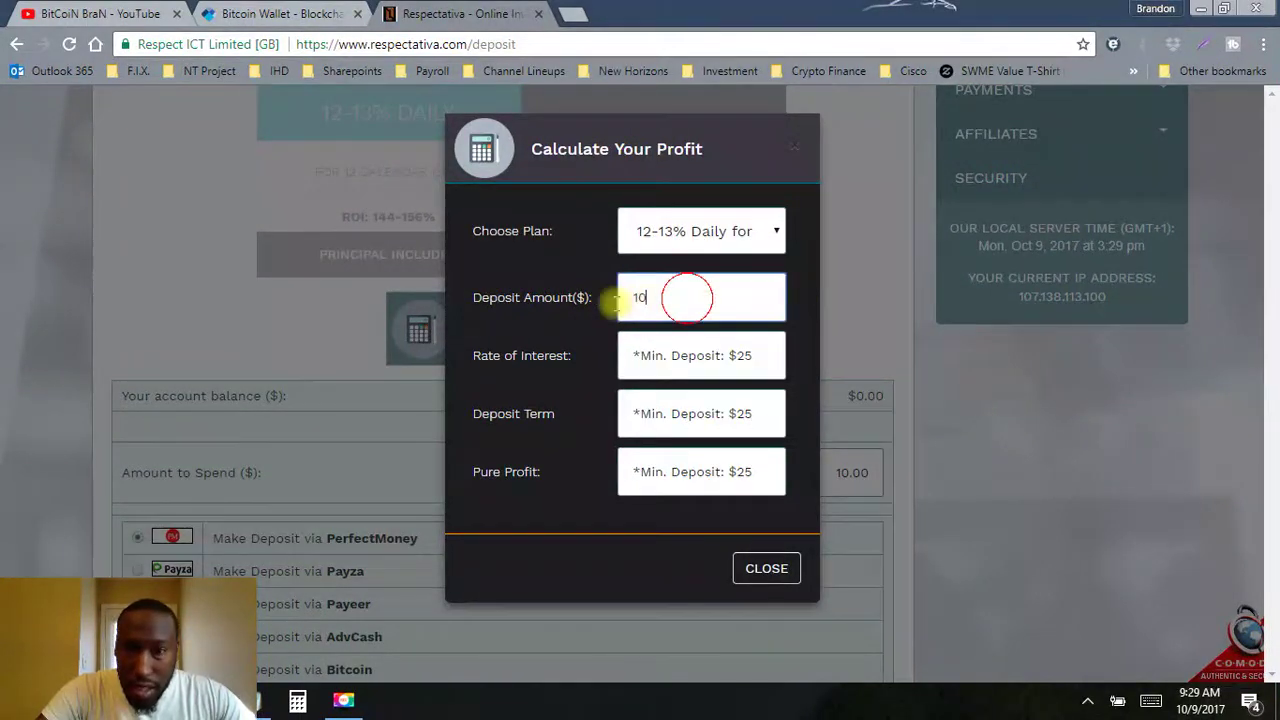
{"action": "left_click_drag", "start_coordinate": [686, 297], "coordinate": [594, 297]}
{"action": "key", "text": "BackSpace"}
{"action": "type", "text": "594"}
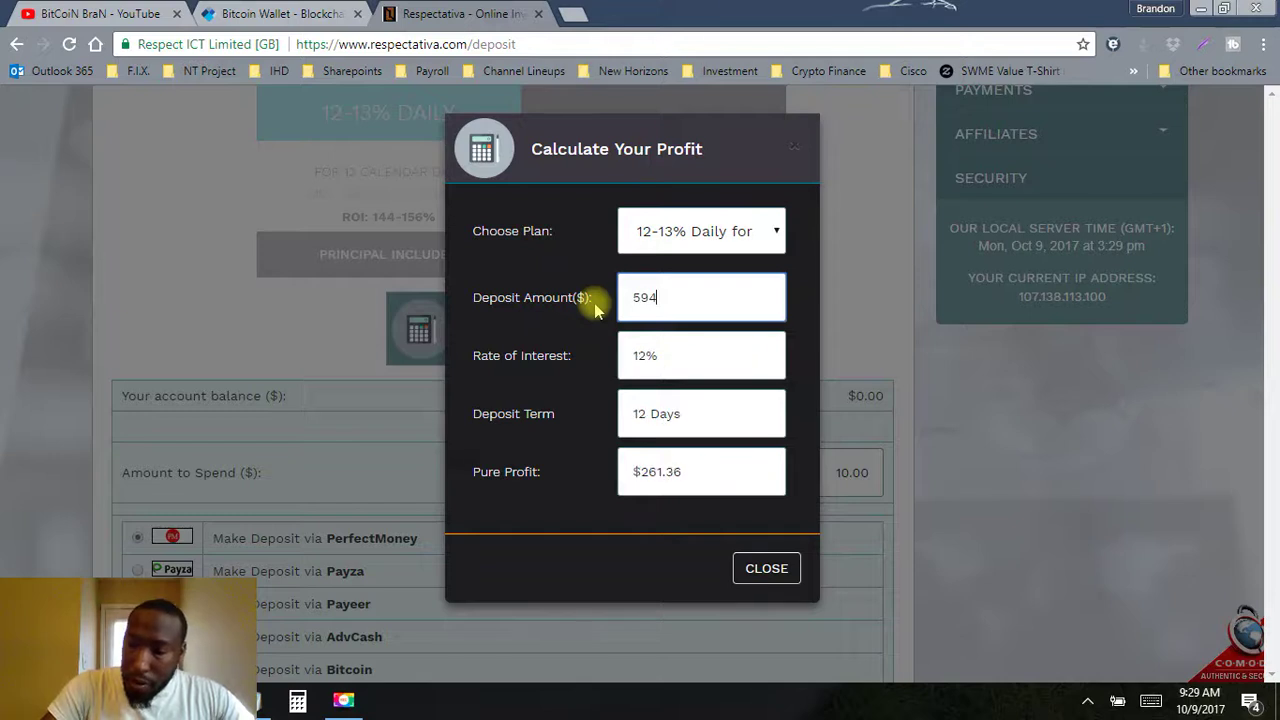
{"action": "type", "text": ".99"}
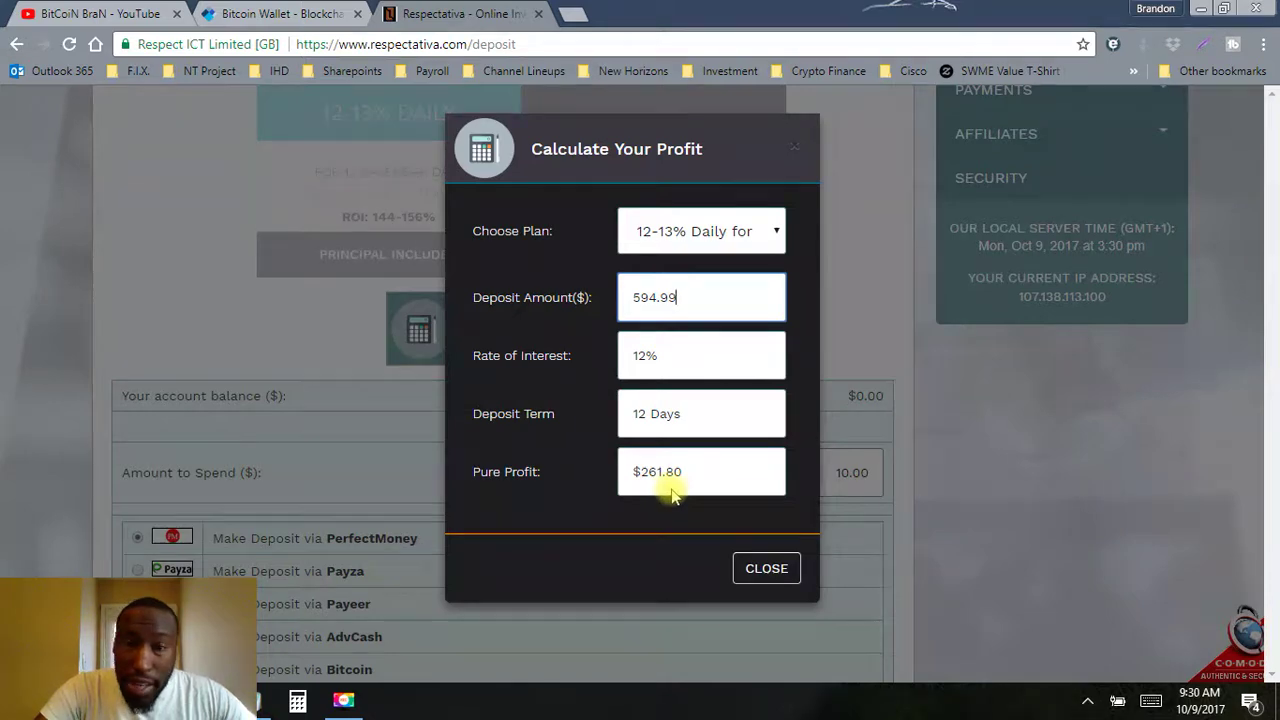
{"action": "left_click", "coordinate": [767, 569]}
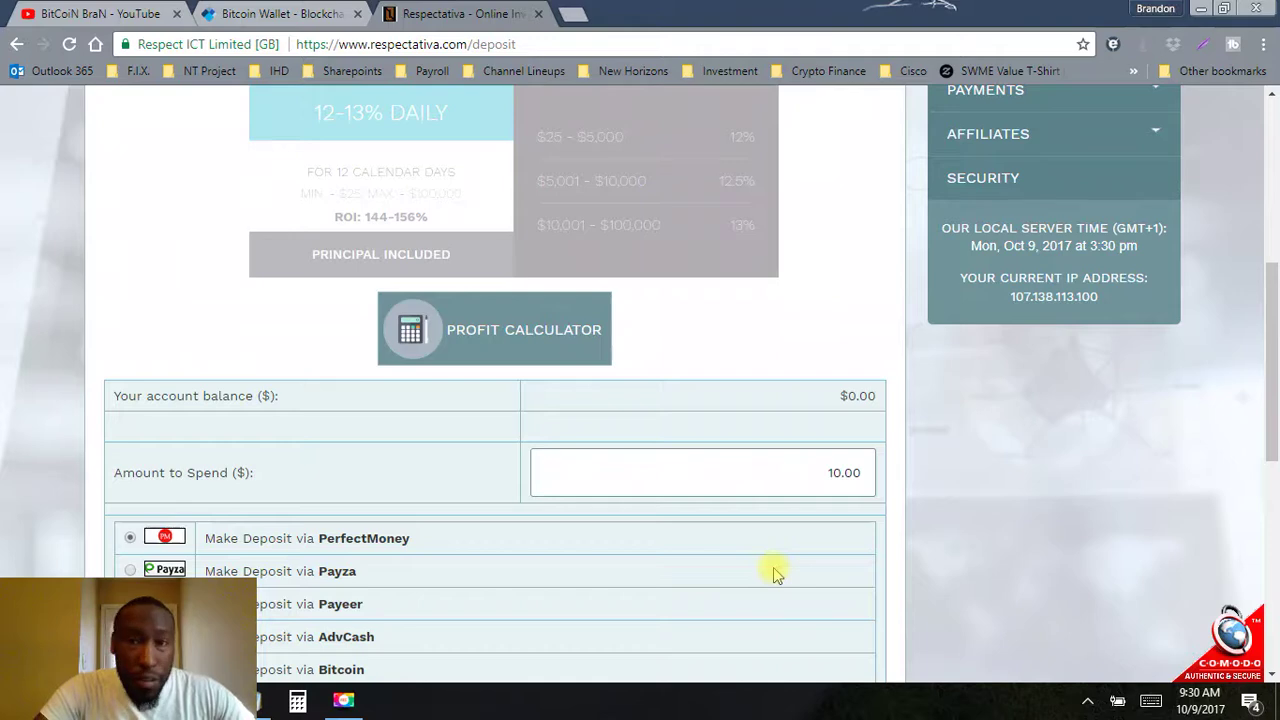
Step: Show the profit calculator result again, then switch to the BitCoiN BraN YouTube channel tab
{"action": "left_click", "coordinate": [580, 323]}
{"action": "type", "text": "594.99"}
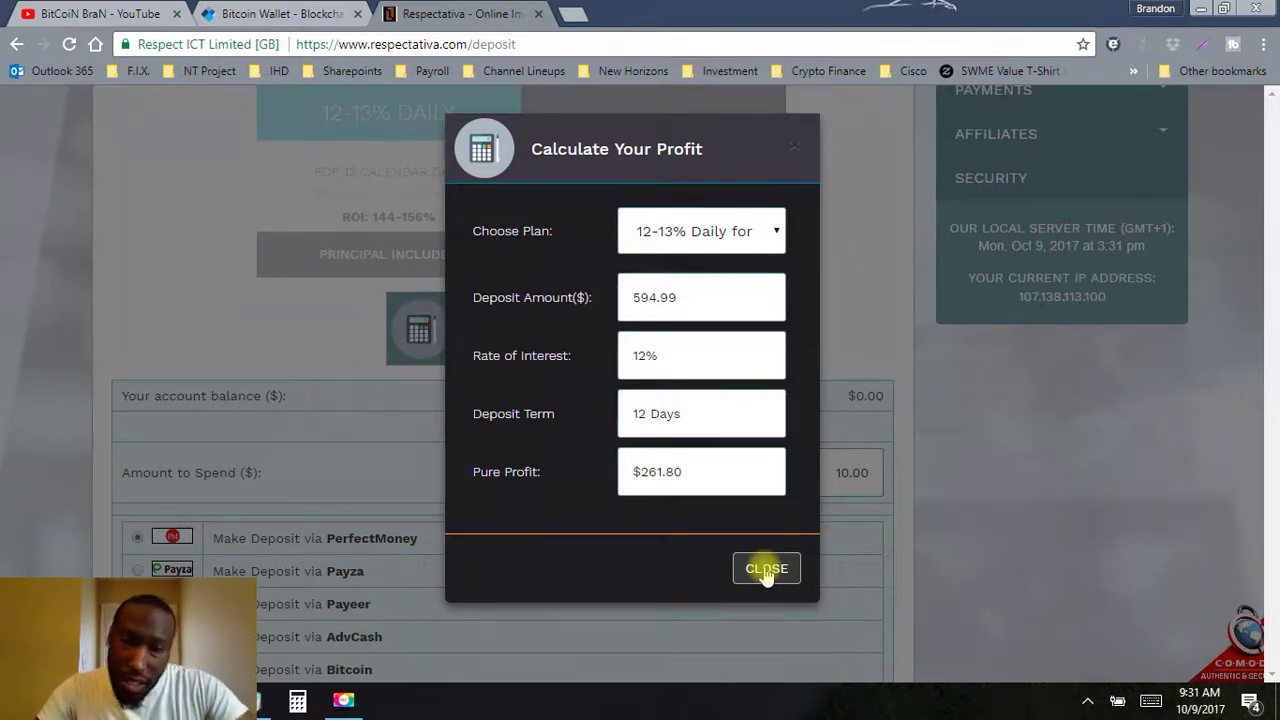
{"action": "left_click", "coordinate": [766, 570]}
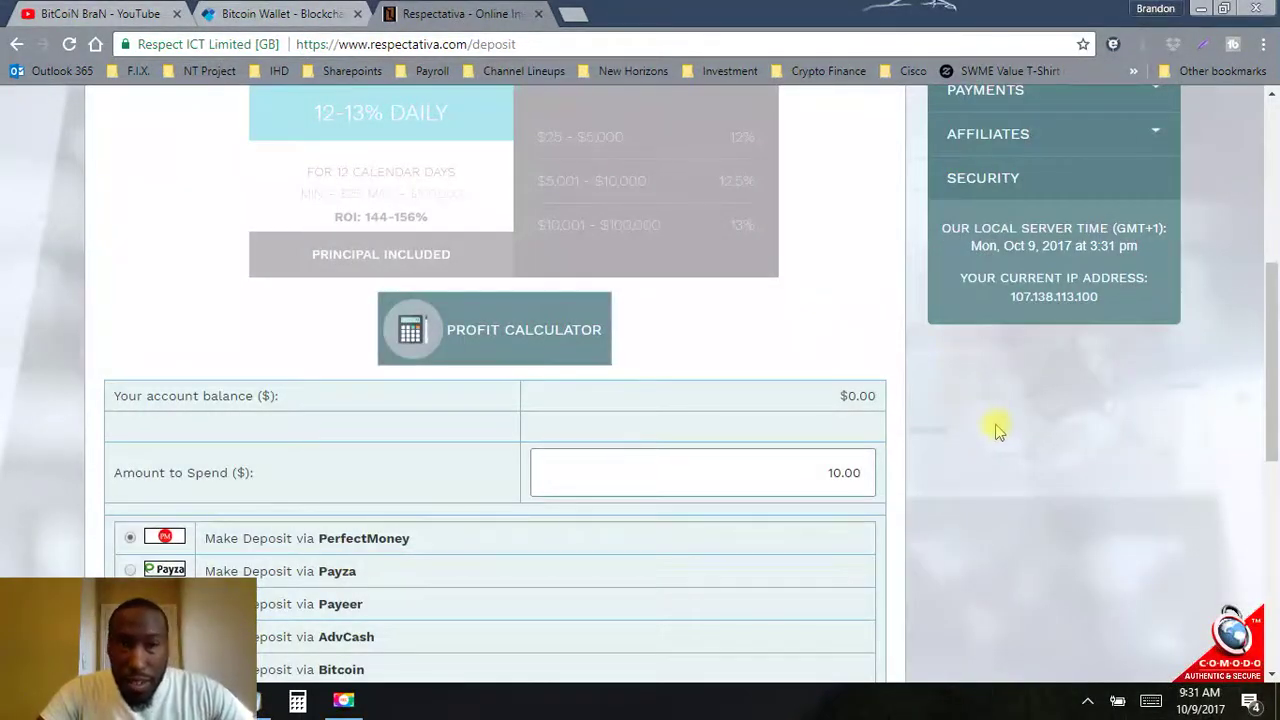
{"action": "left_click", "coordinate": [95, 13]}
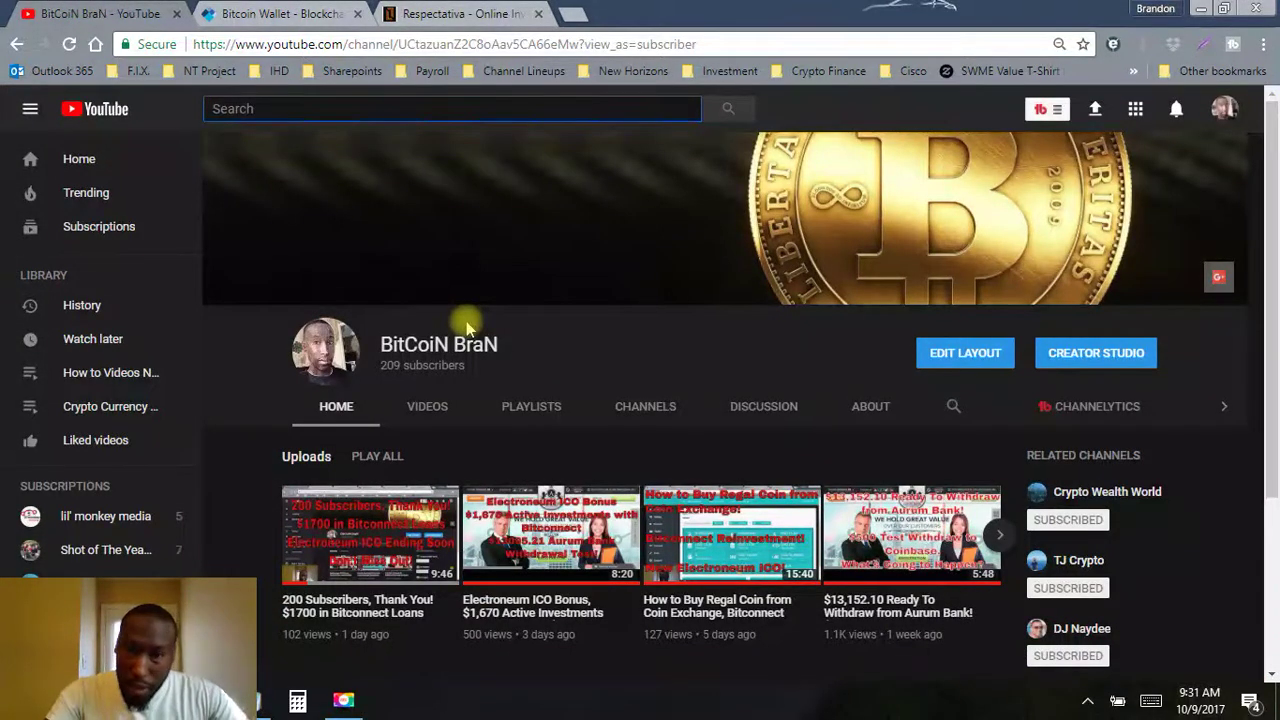
Step: Load facebook.com in a new browser tab
{"action": "left_click", "coordinate": [572, 14]}
{"action": "type", "text": "facebook.com"}
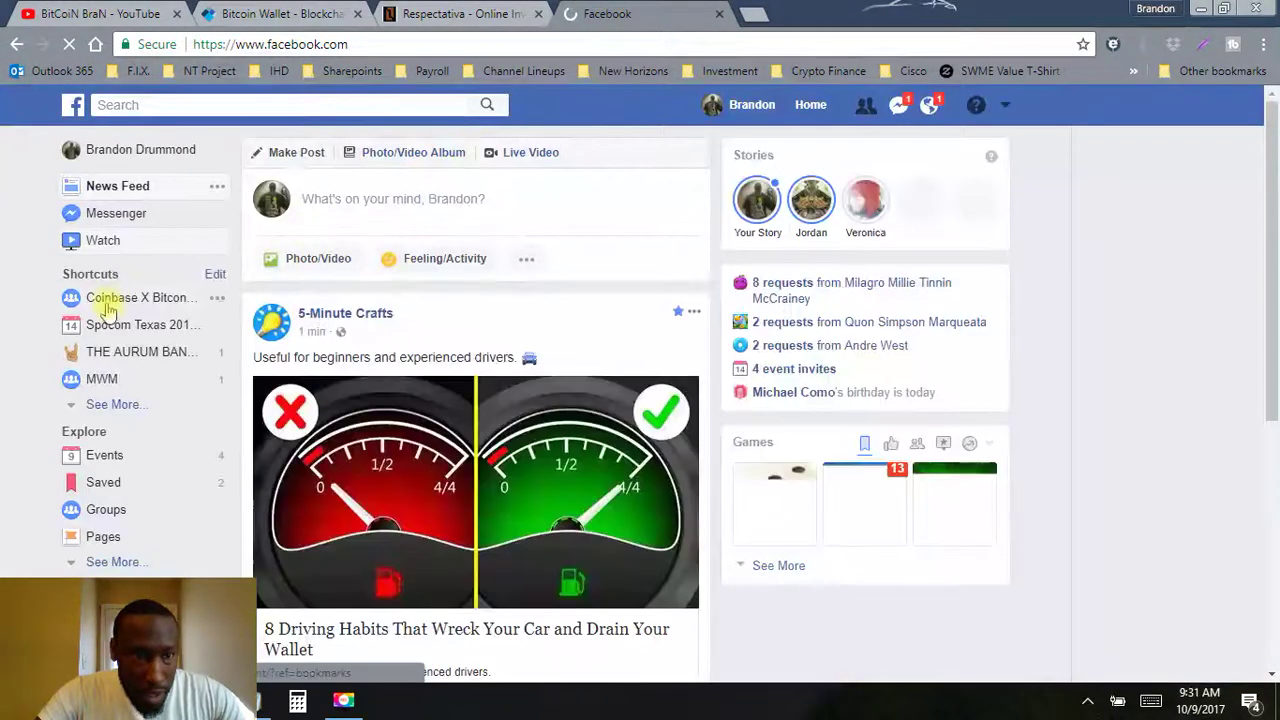
Step: Open the Coinbase X Bitconnect Insight Facebook group, then return to the BitCoiN BraN YouTube tab
{"action": "left_click", "coordinate": [108, 300]}
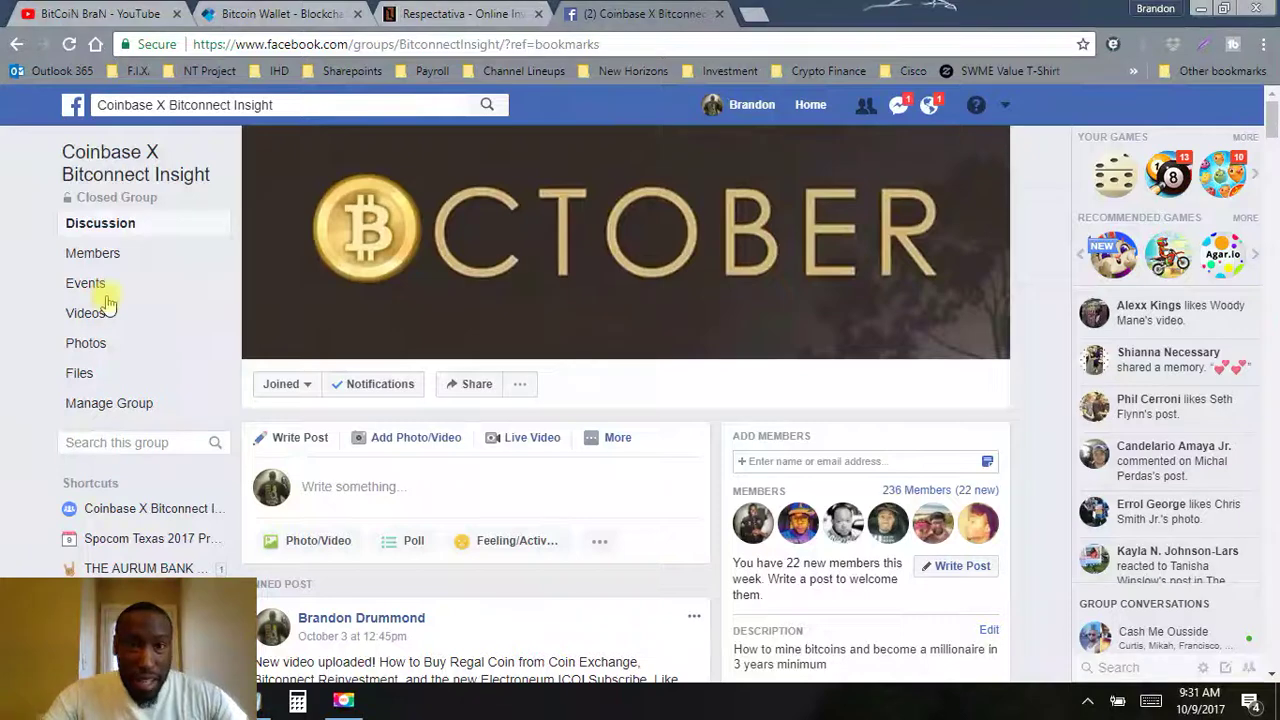
{"action": "left_click", "coordinate": [110, 14]}
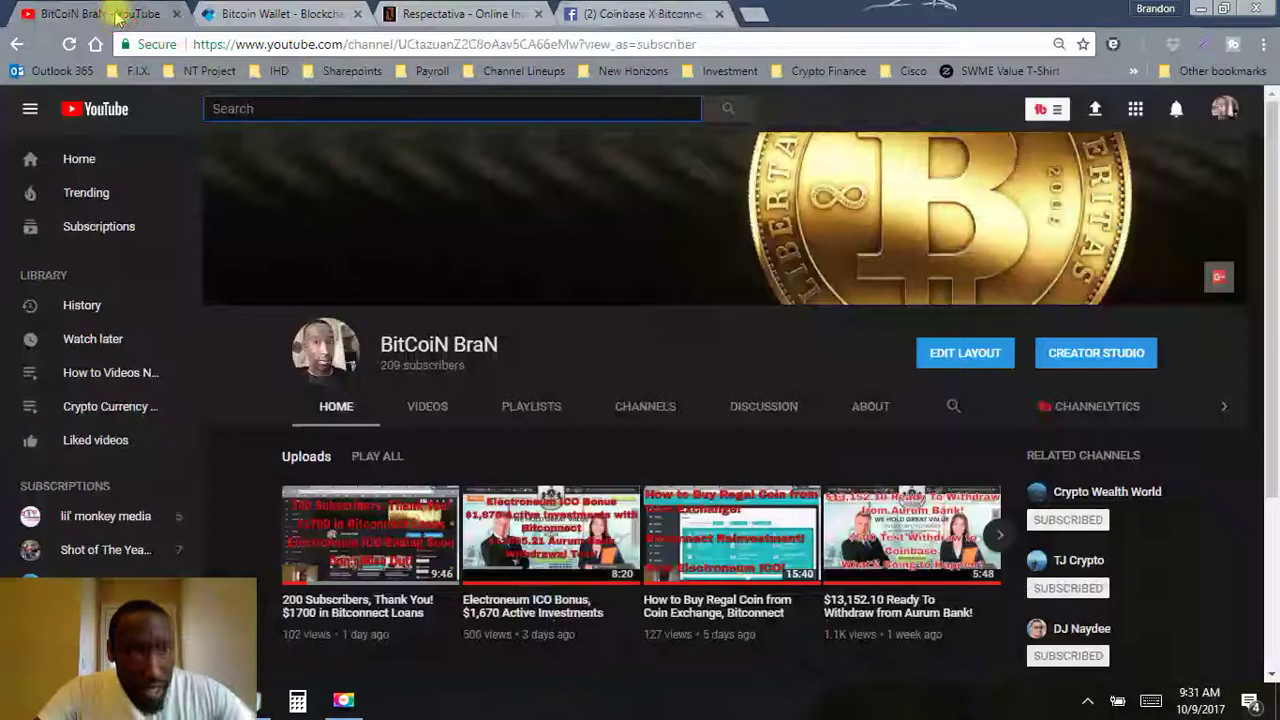